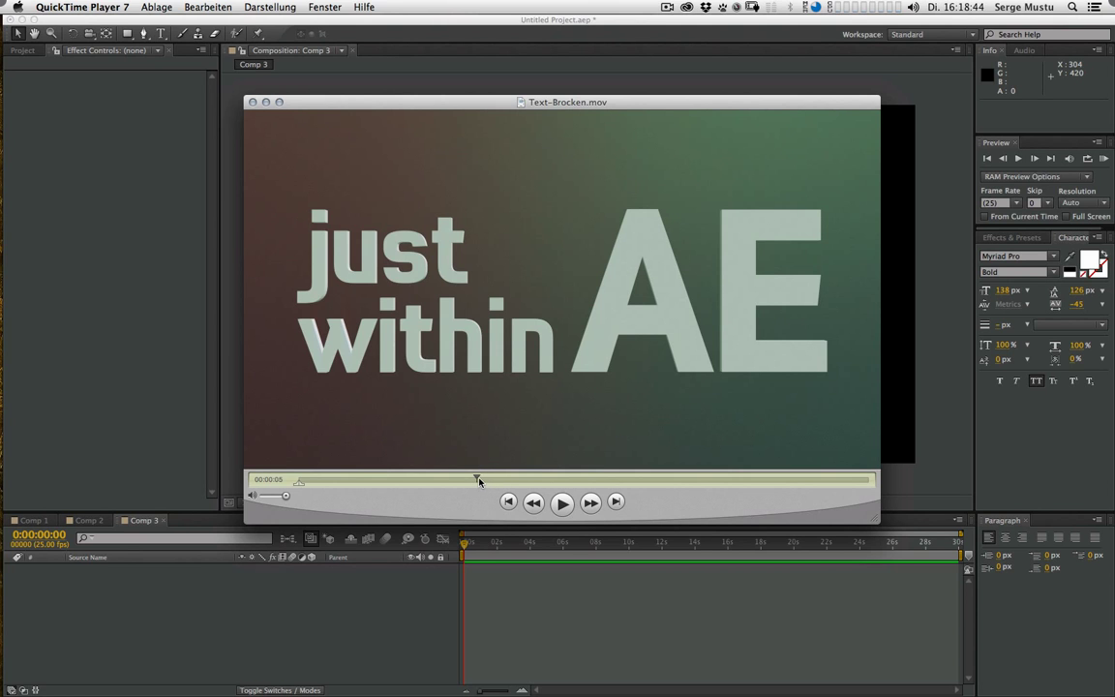
- Scrub Text-Brocken.mov in QuickTime to preview the shatter, then bring up the Voronoi Shatter page
drag(476, 480, 437, 474)
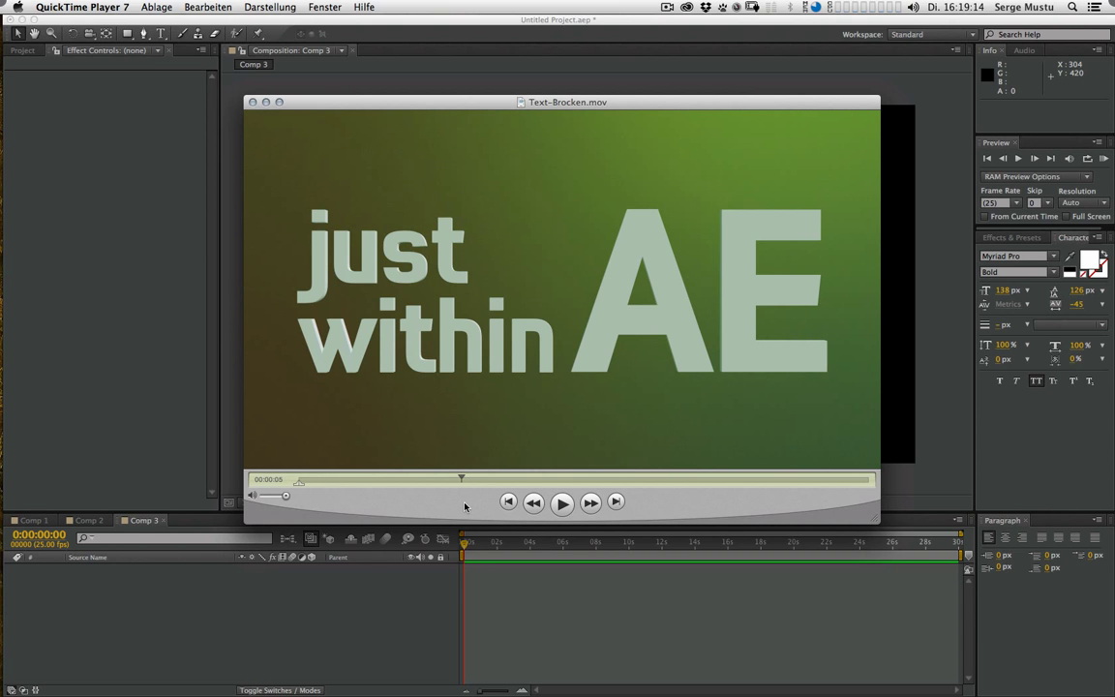
key(super+Tab)
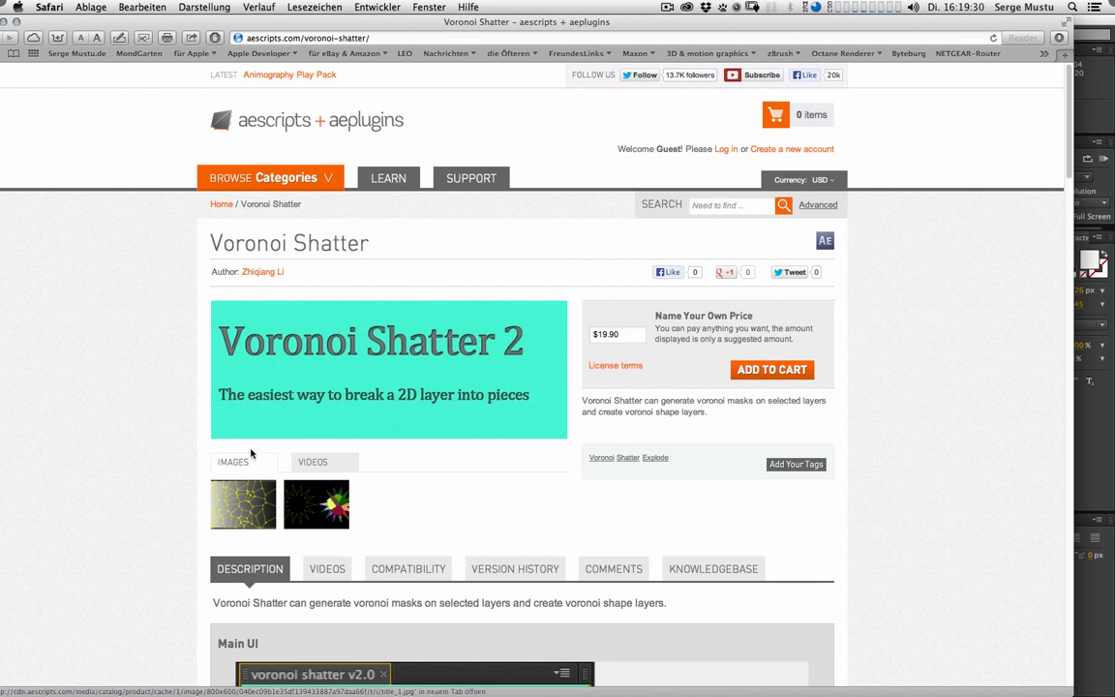
- Enlarge the Brightness Map example image, then return to the Text-Brocken.mov preview
click(247, 522)
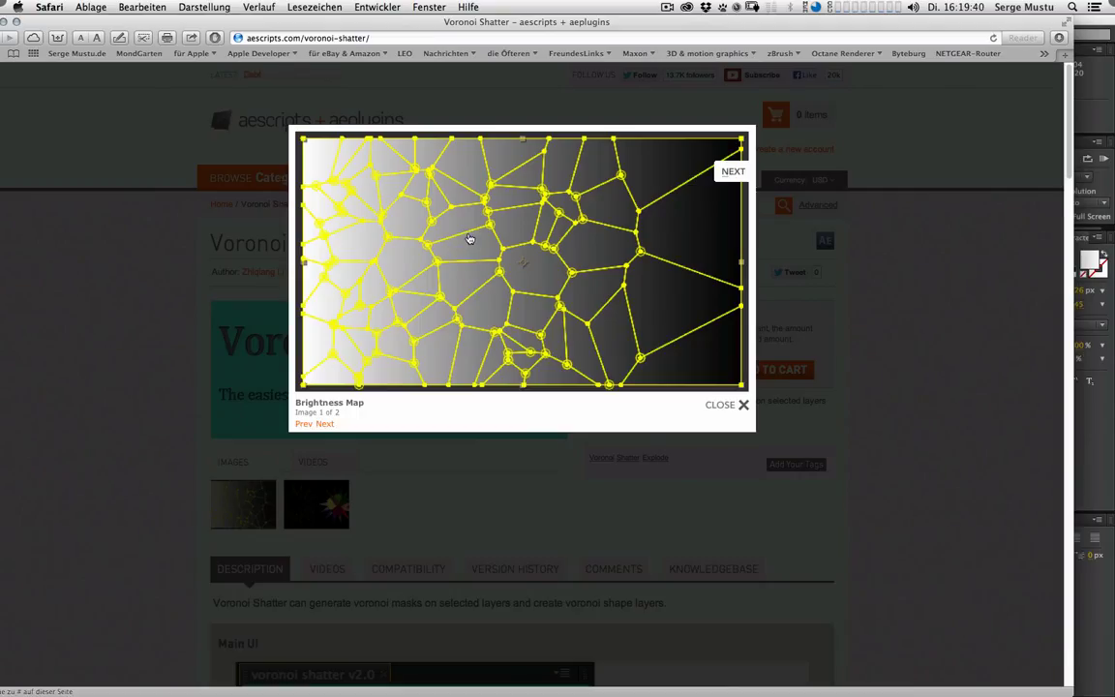
key(super+Tab)
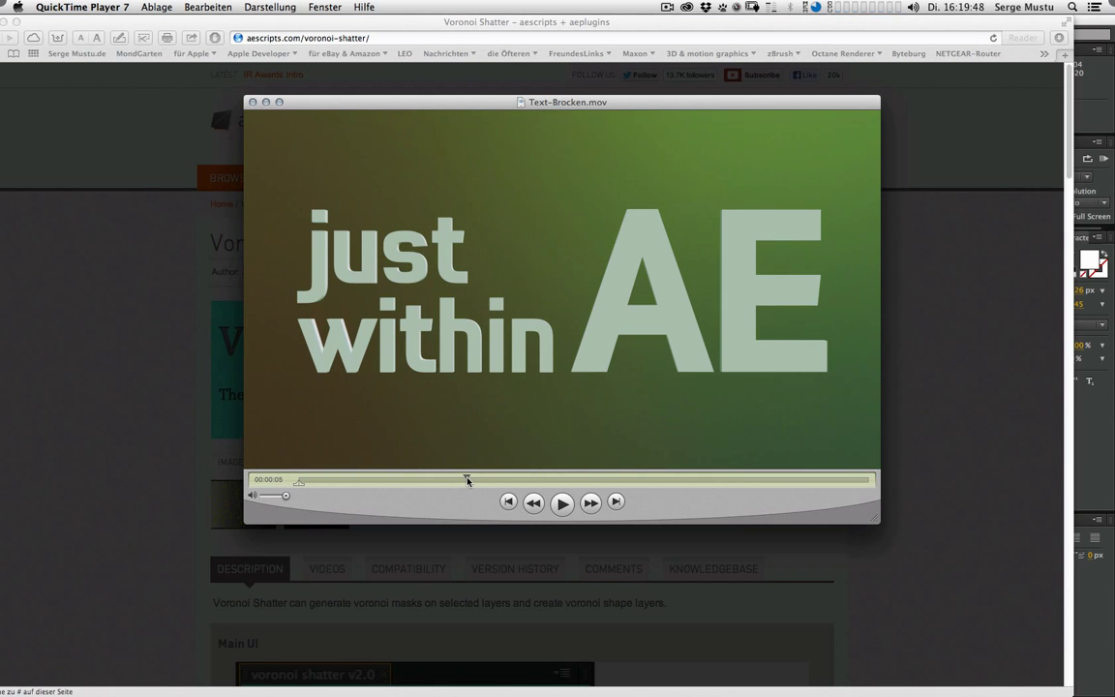
- Scrub the shatter preview again, close the Safari lightbox and window, and switch to After Effects
mouse_move(476, 479)
mouse_down()
mouse_move(507, 478)
mouse_move(398, 478)
mouse_move(563, 479)
mouse_move(479, 480)
mouse_up()
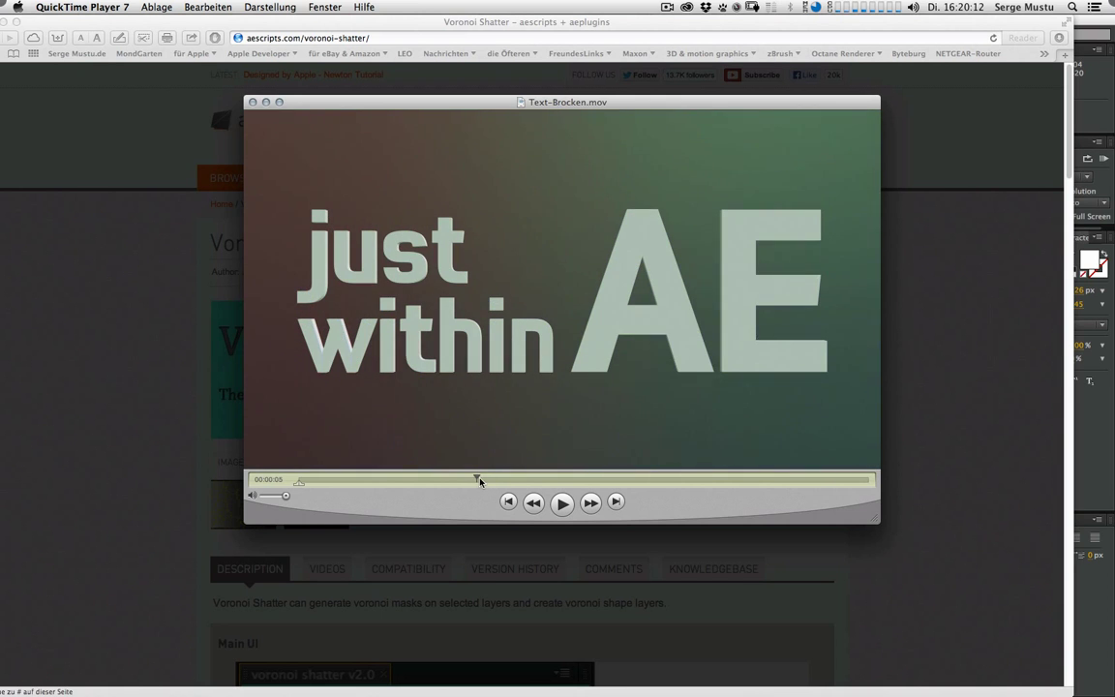
key(super+Tab)
key(super+Tab)
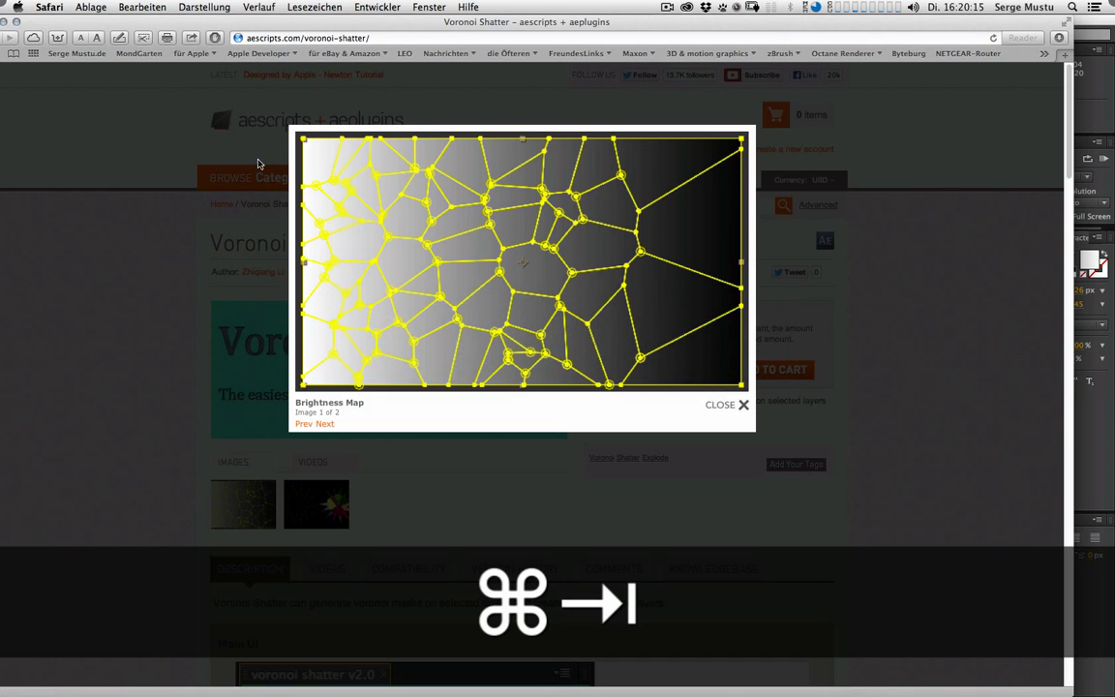
click(133, 198)
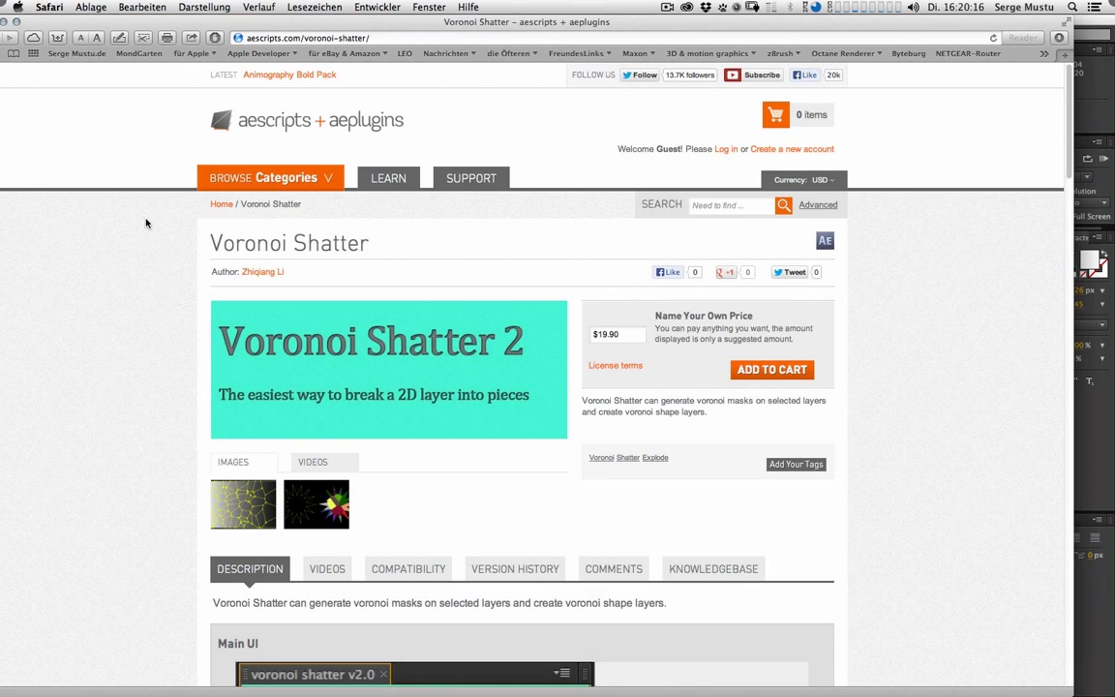
drag(190, 21, 195, 33)
key(super+w)
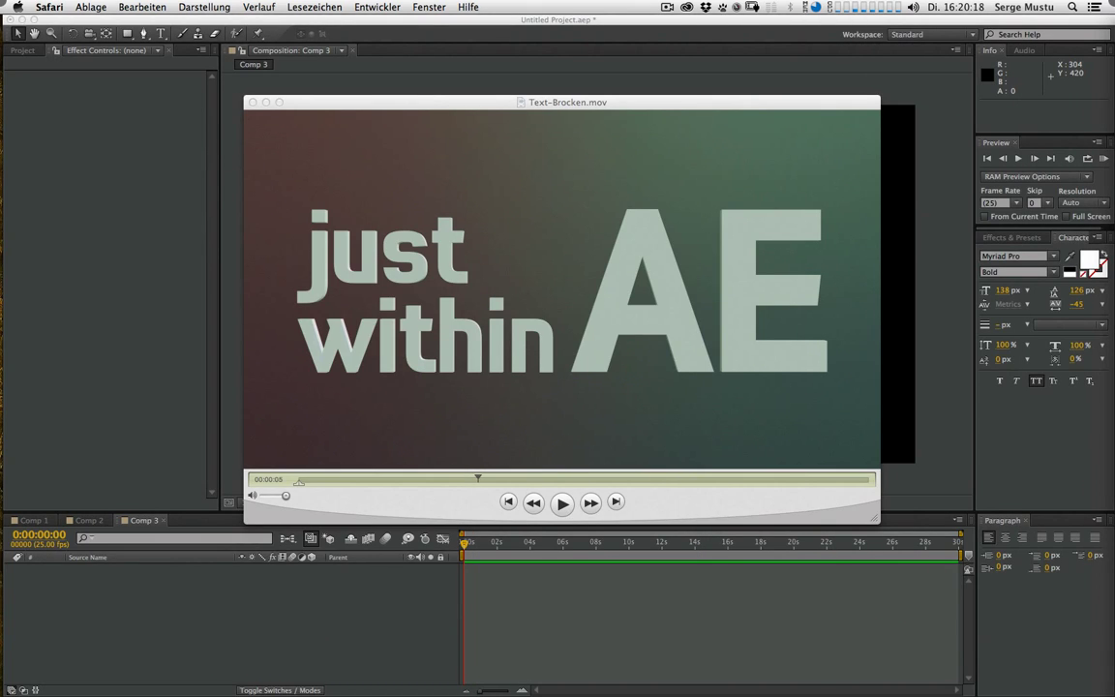
key(super+Tab)
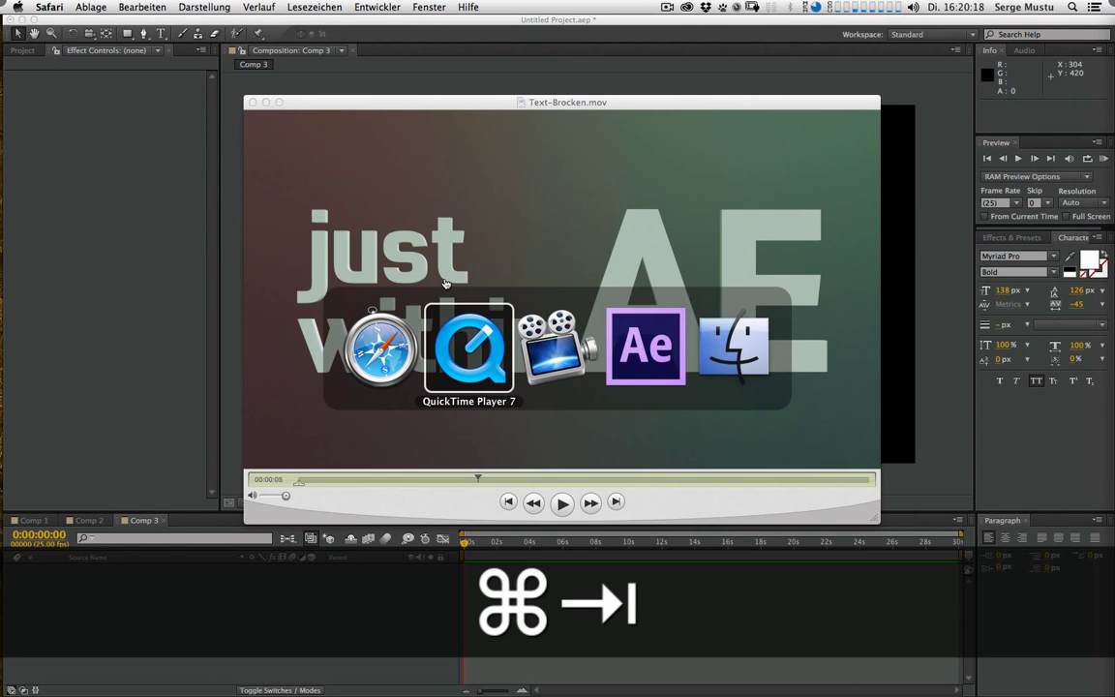
- Create a new text layer in Comp 3 reading 'E3D'
click(652, 362)
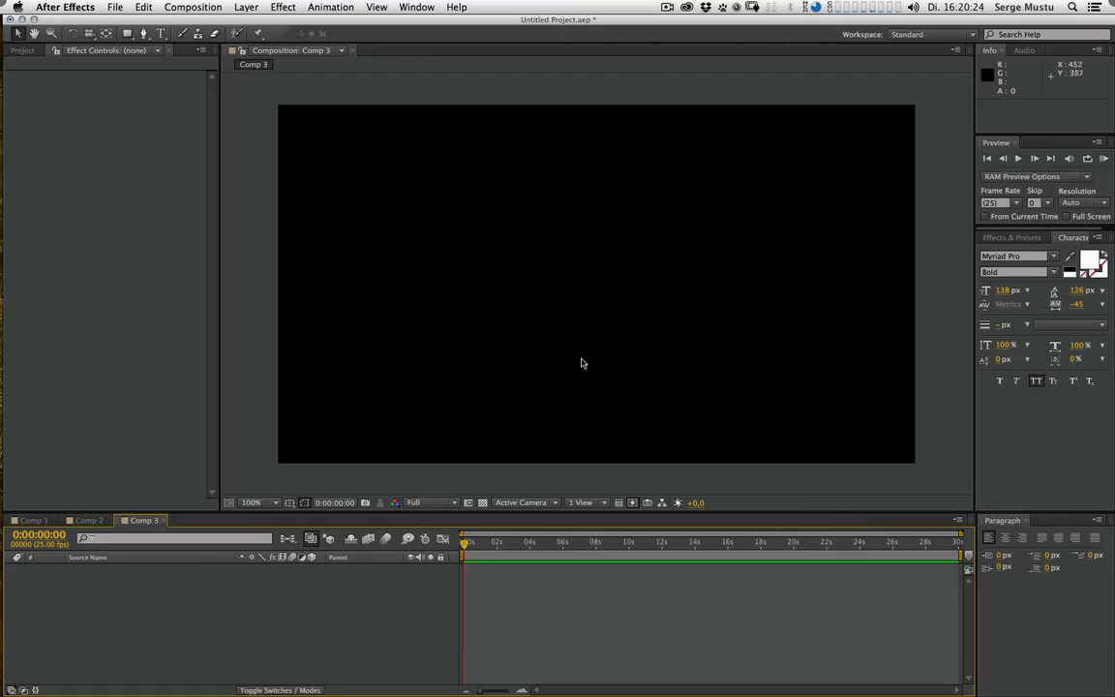
key(super+t)
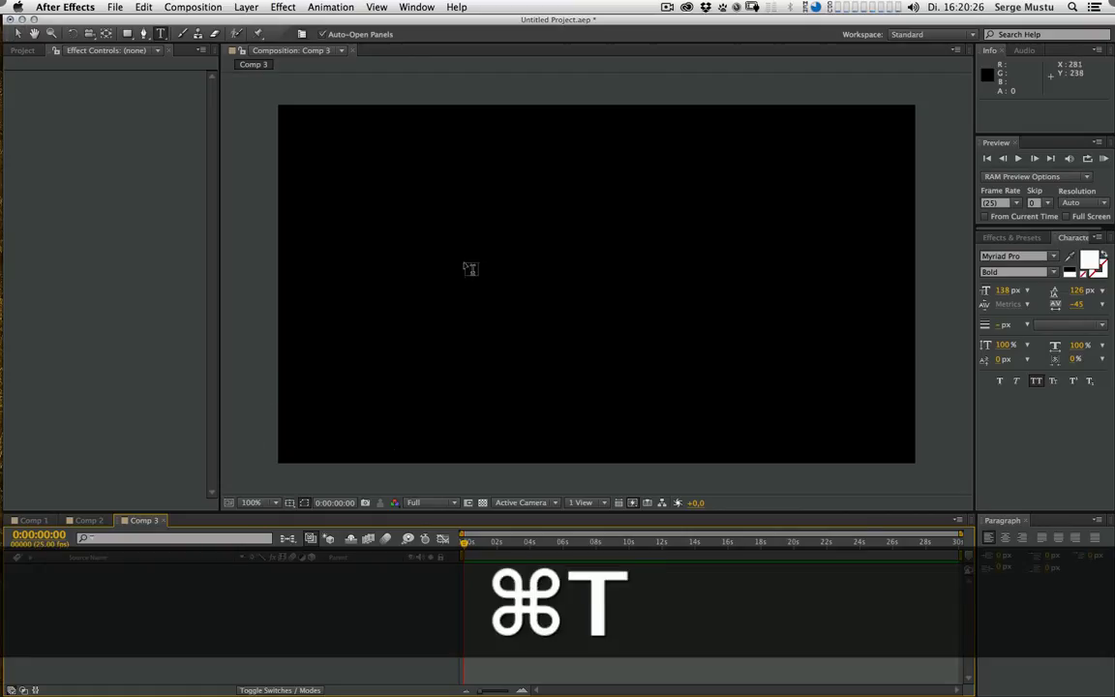
click(465, 276)
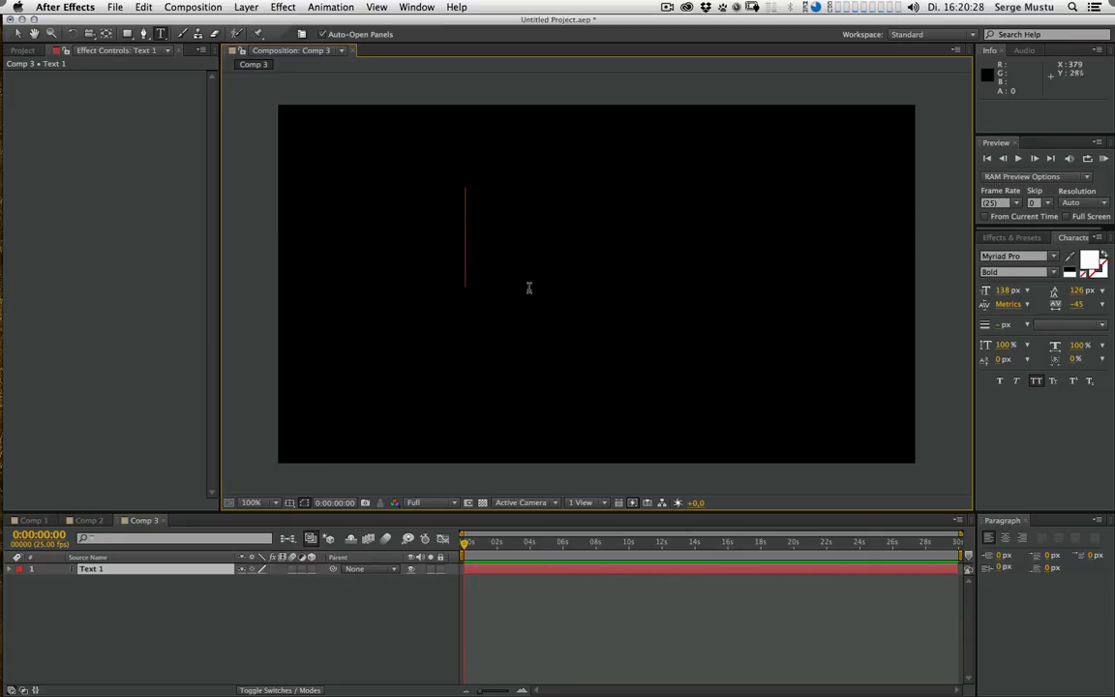
text(E3D)
key(KP_Enter)
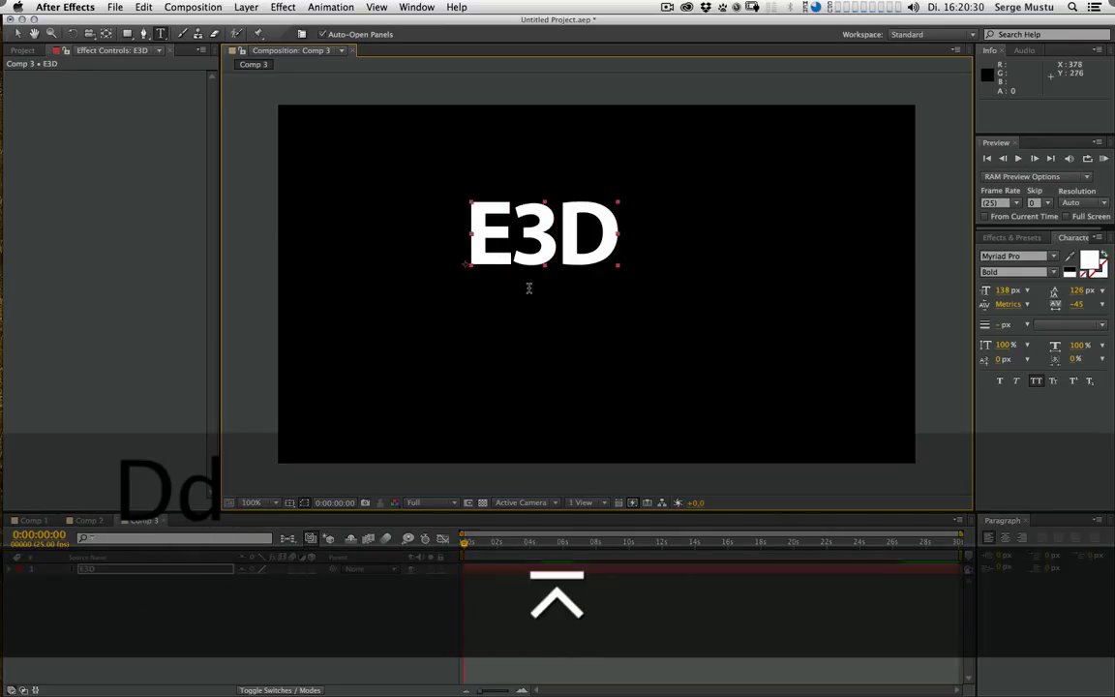
- Scale the E3D text up to about 336% and centre it in the frame
key(v)
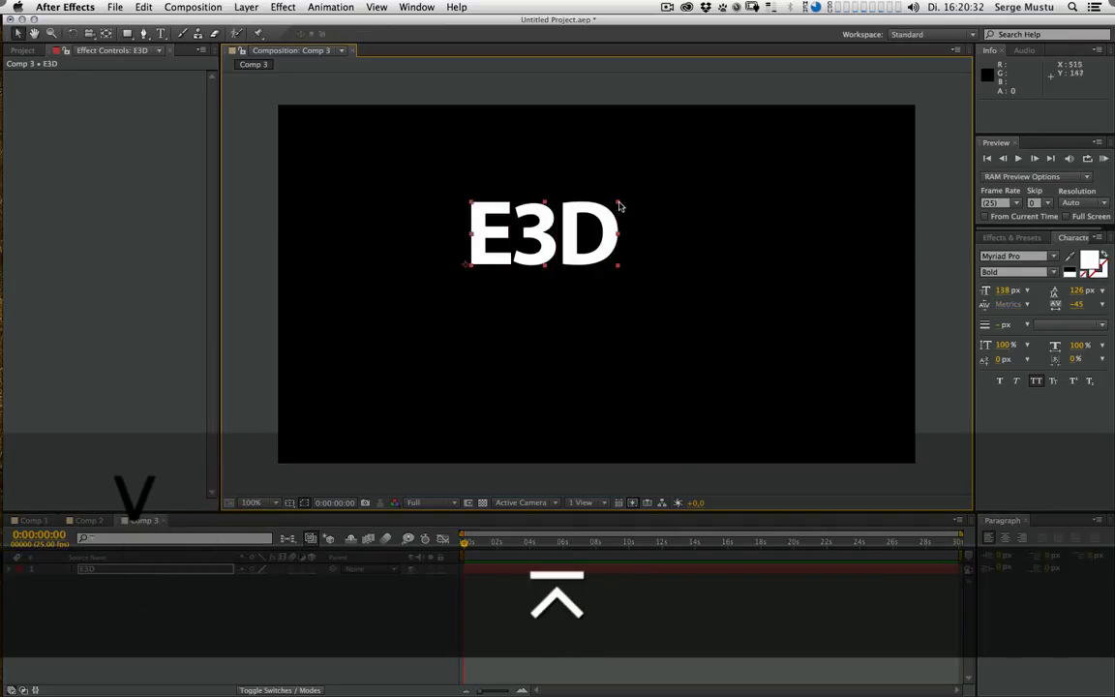
drag(618, 204, 881, 94)
drag(755, 175, 667, 296)
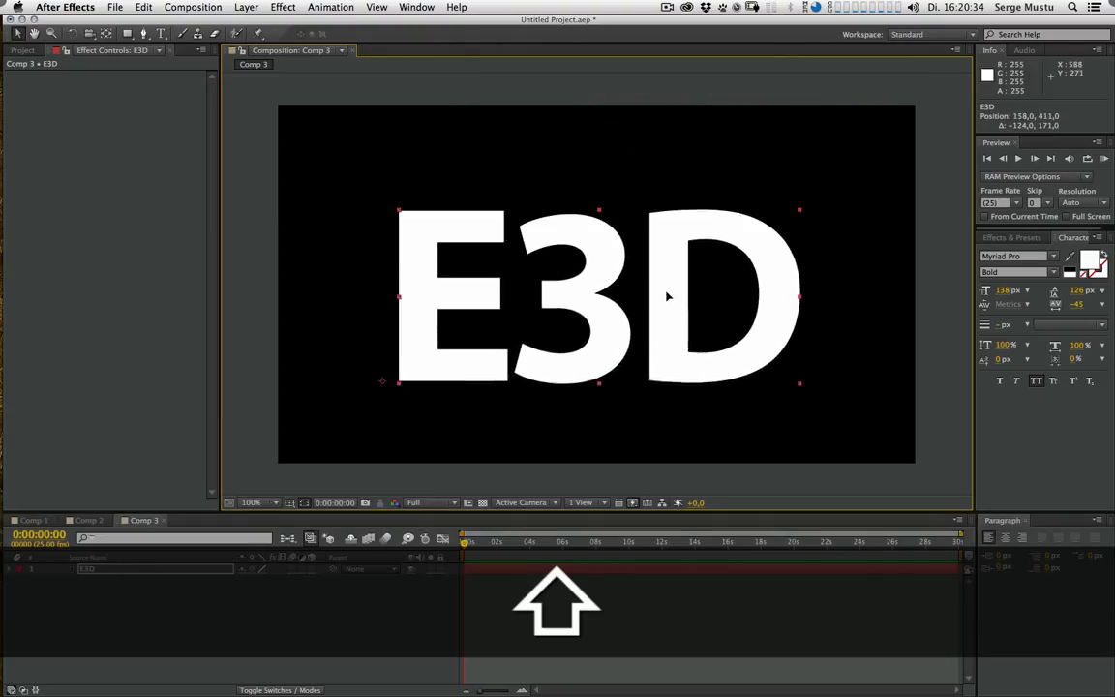
drag(803, 214, 891, 175)
drag(726, 267, 697, 256)
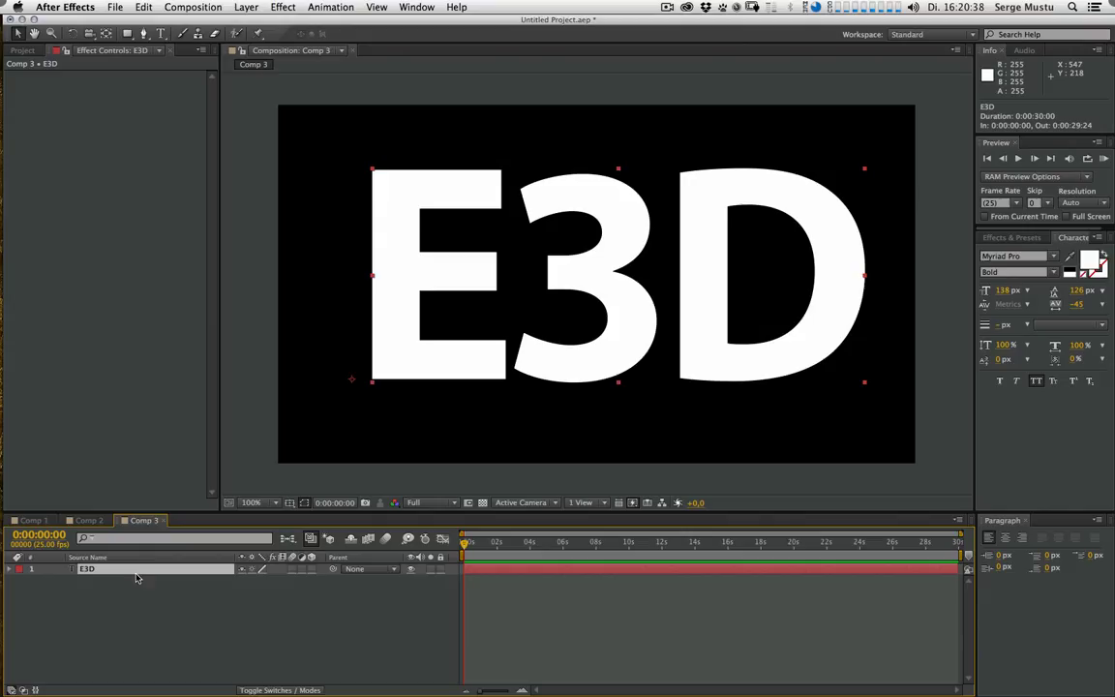
- Create masks from the E3D text outlines and reveal the letter masks
click(242, 8)
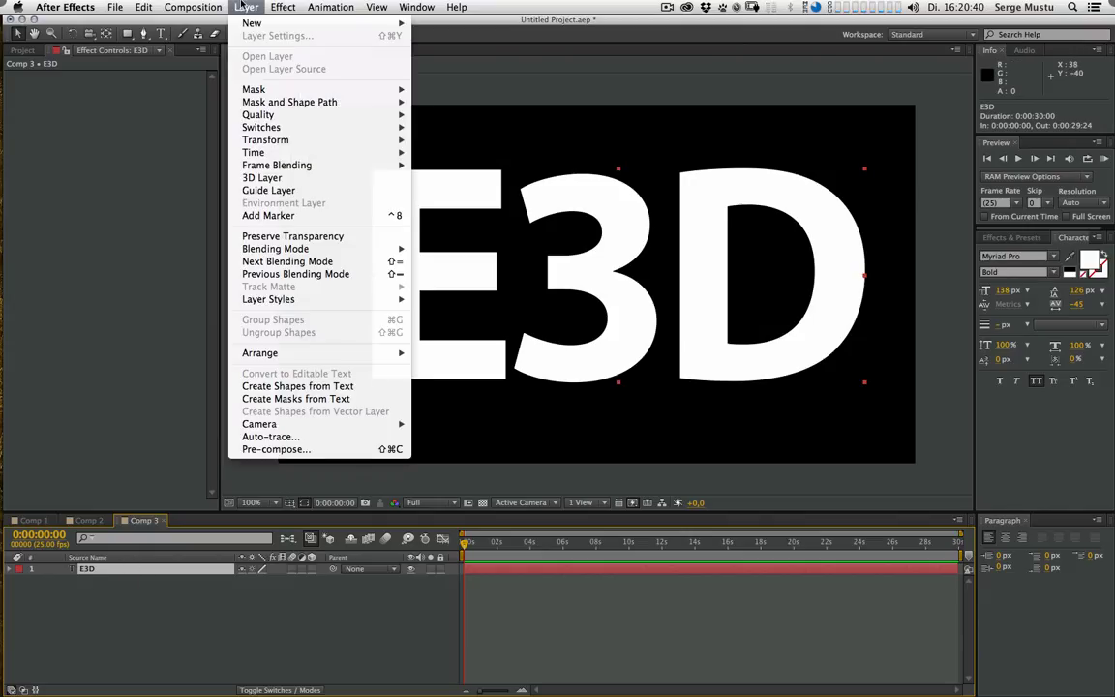
click(343, 399)
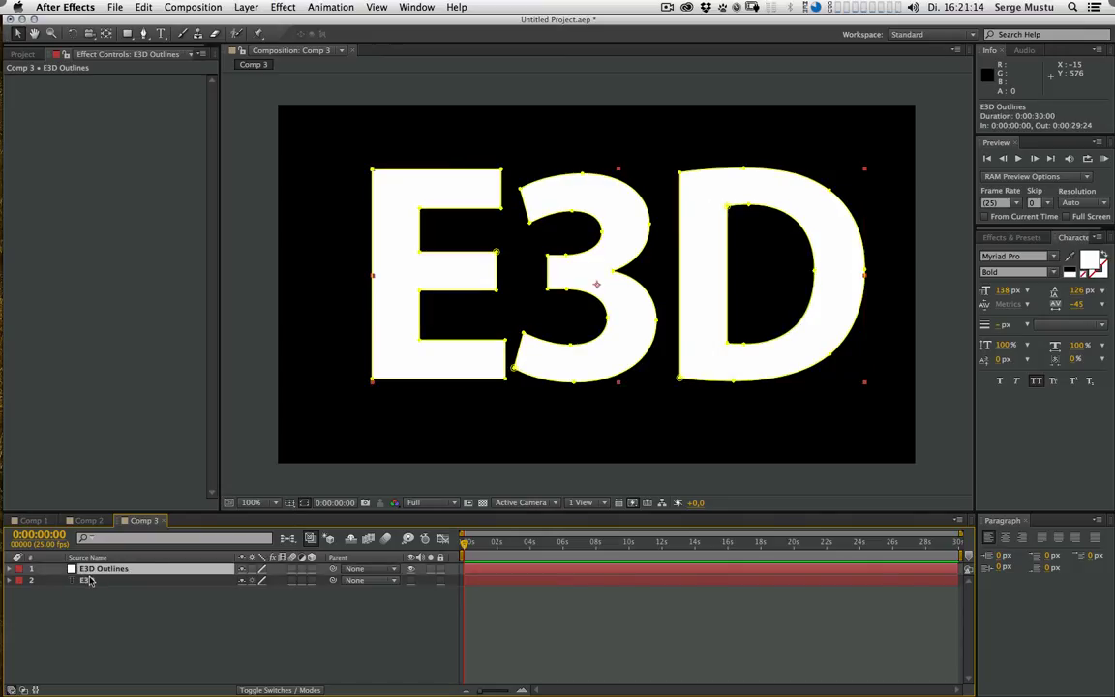
key(m)
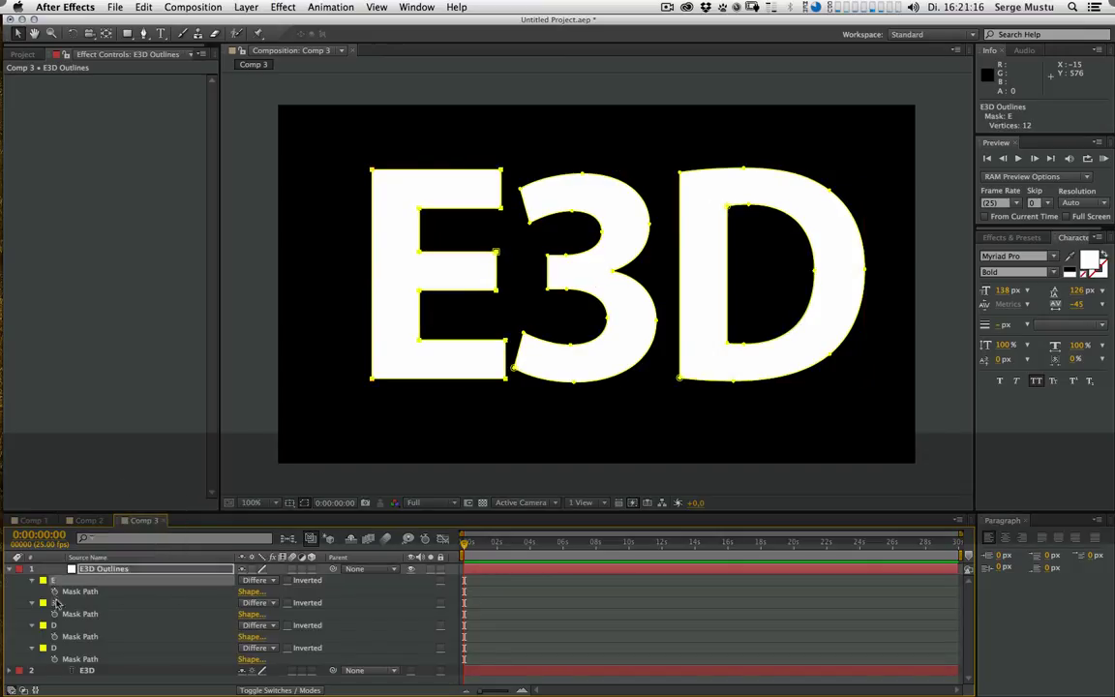
shift+click(53, 591)
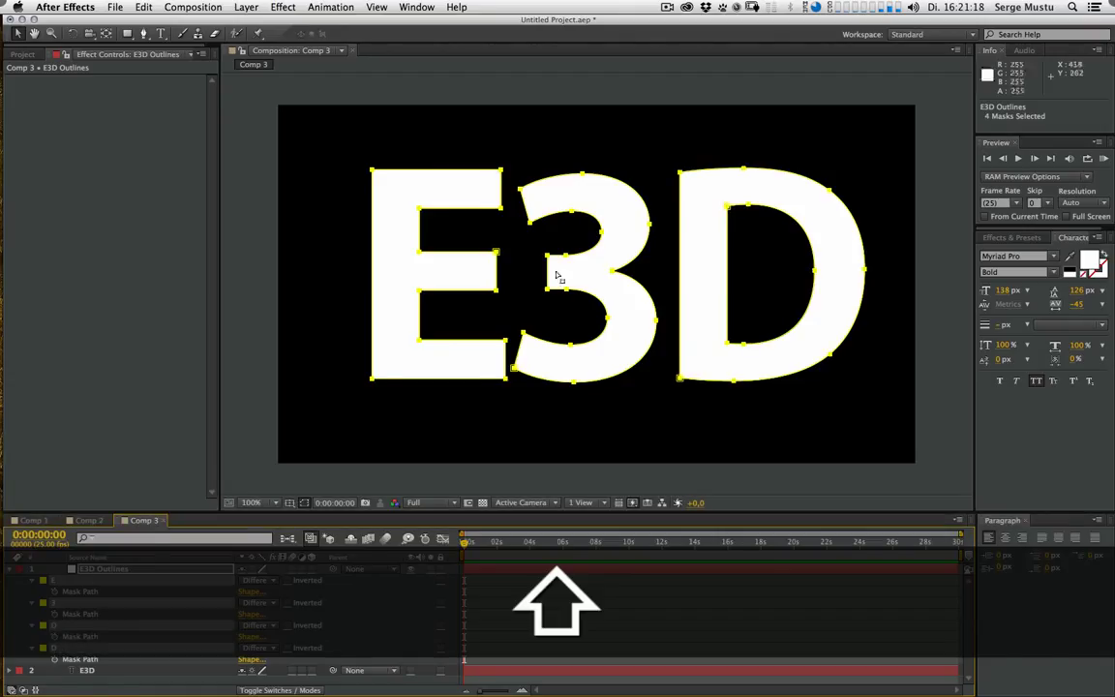
- Shift the 3 mask about 11 px right, then select all the letter masks
click(581, 426)
click(613, 287)
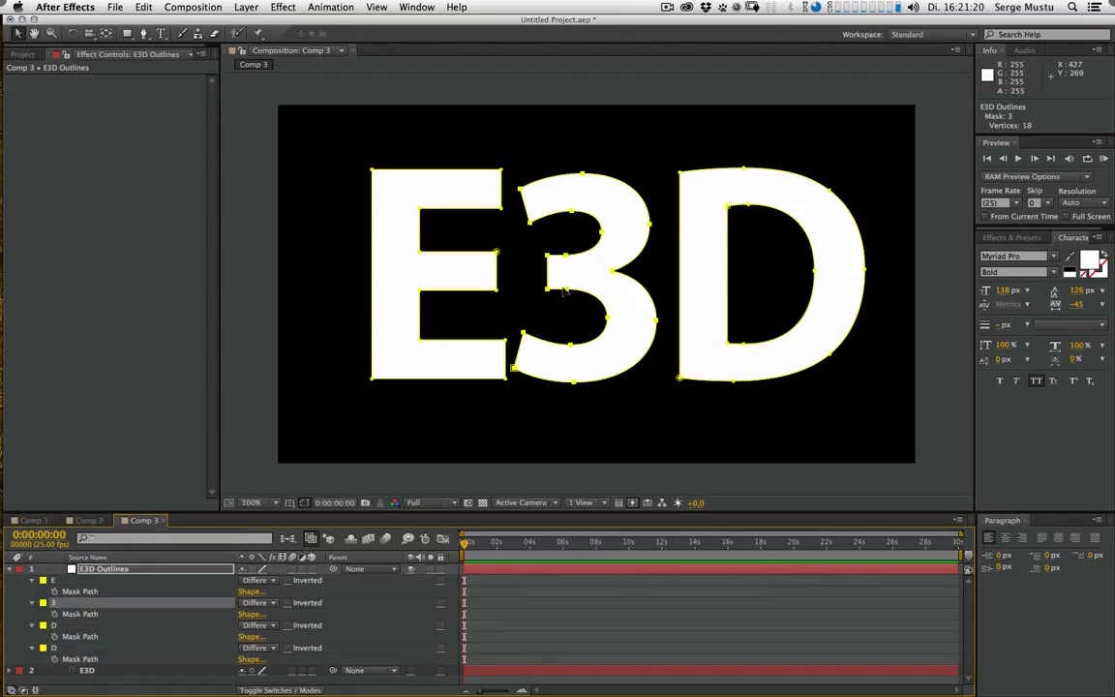
drag(613, 287, 624, 273)
click(16, 559)
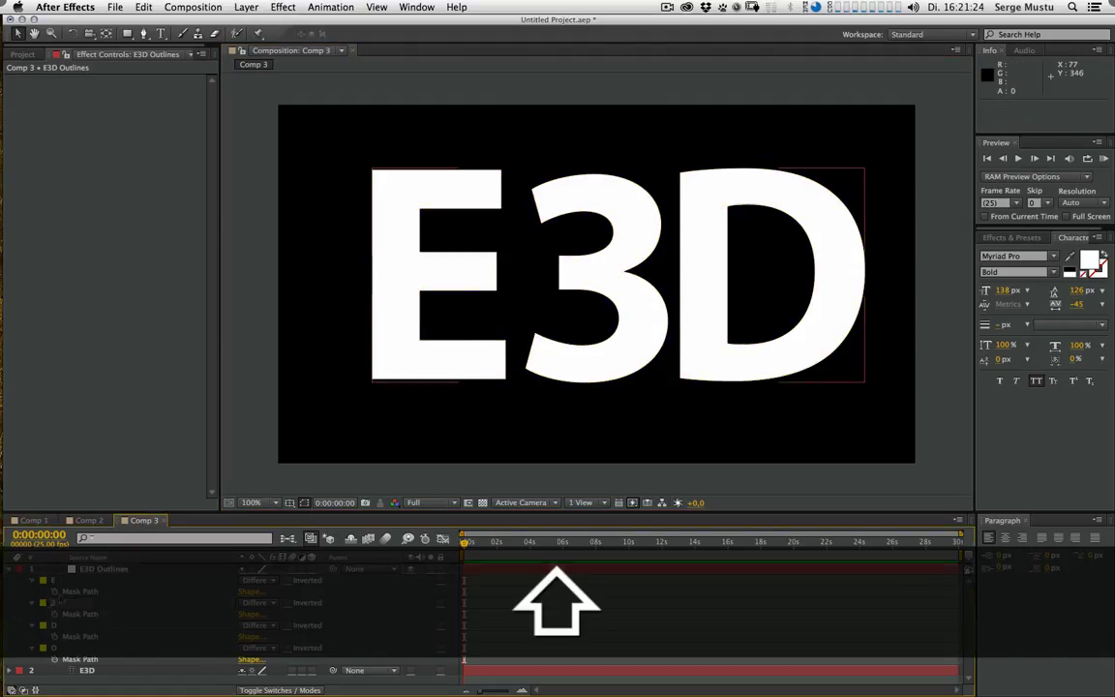
click(56, 581)
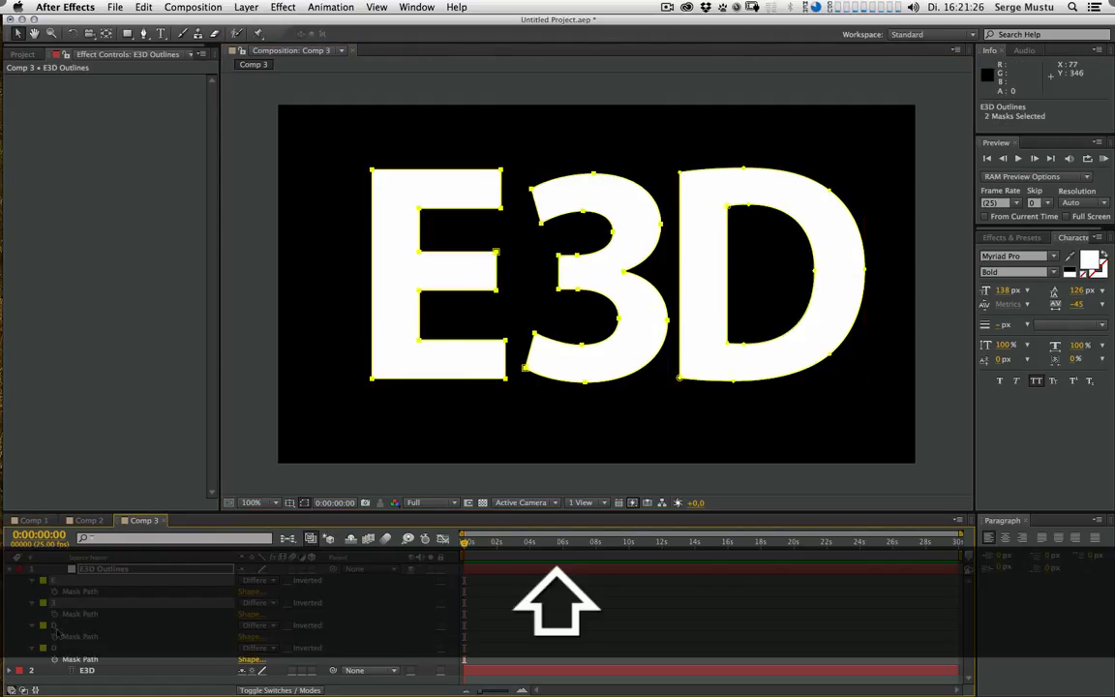
shift+click(54, 650)
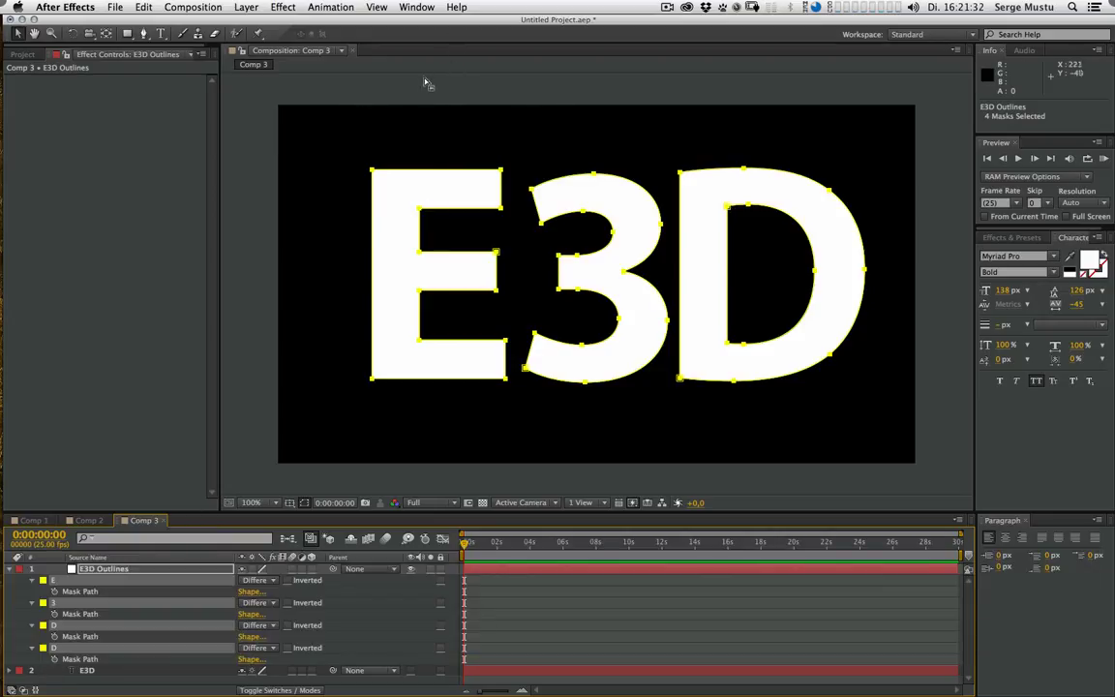
- Launch the Voronoi Shatter script panel and position it beside the letters
click(416, 6)
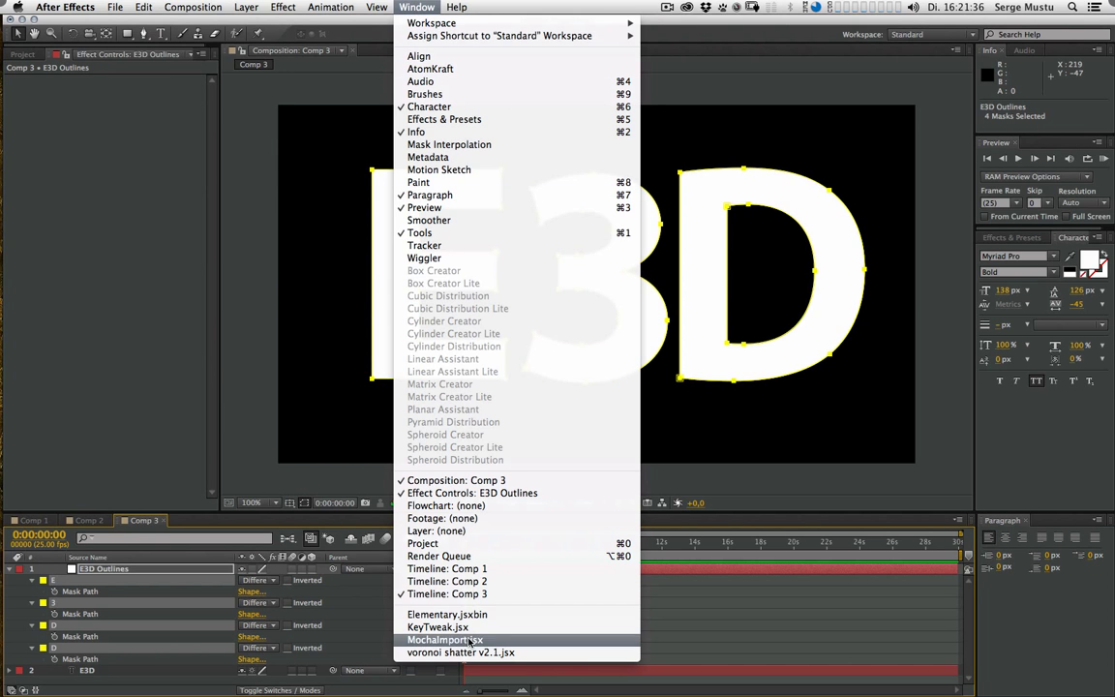
click(463, 652)
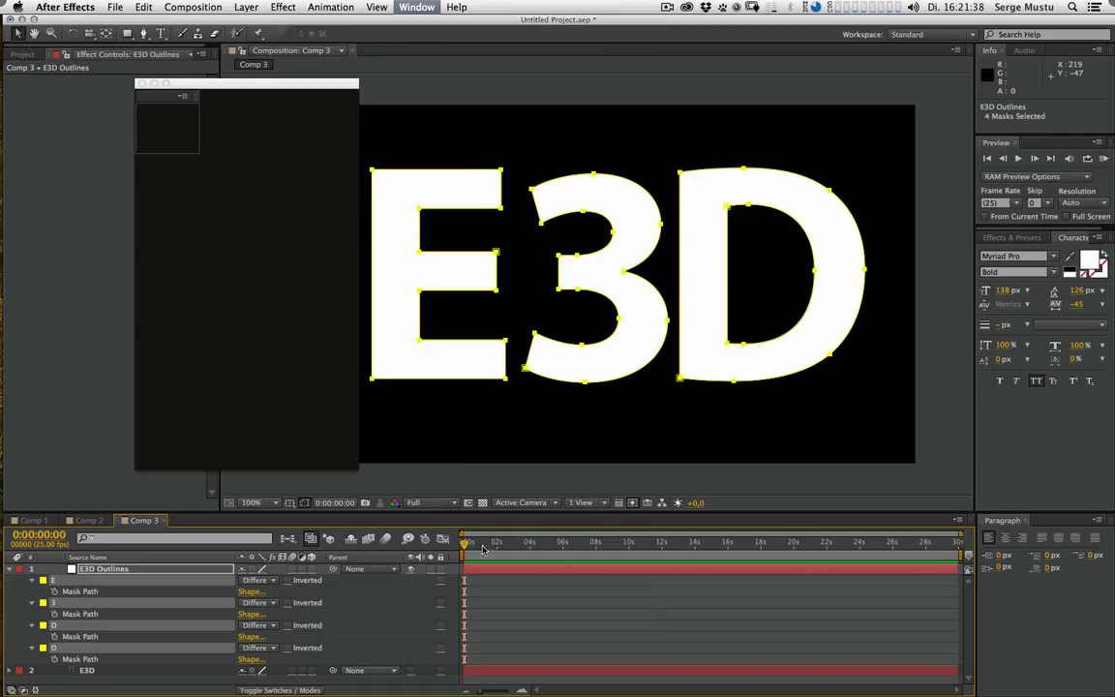
drag(323, 82, 294, 107)
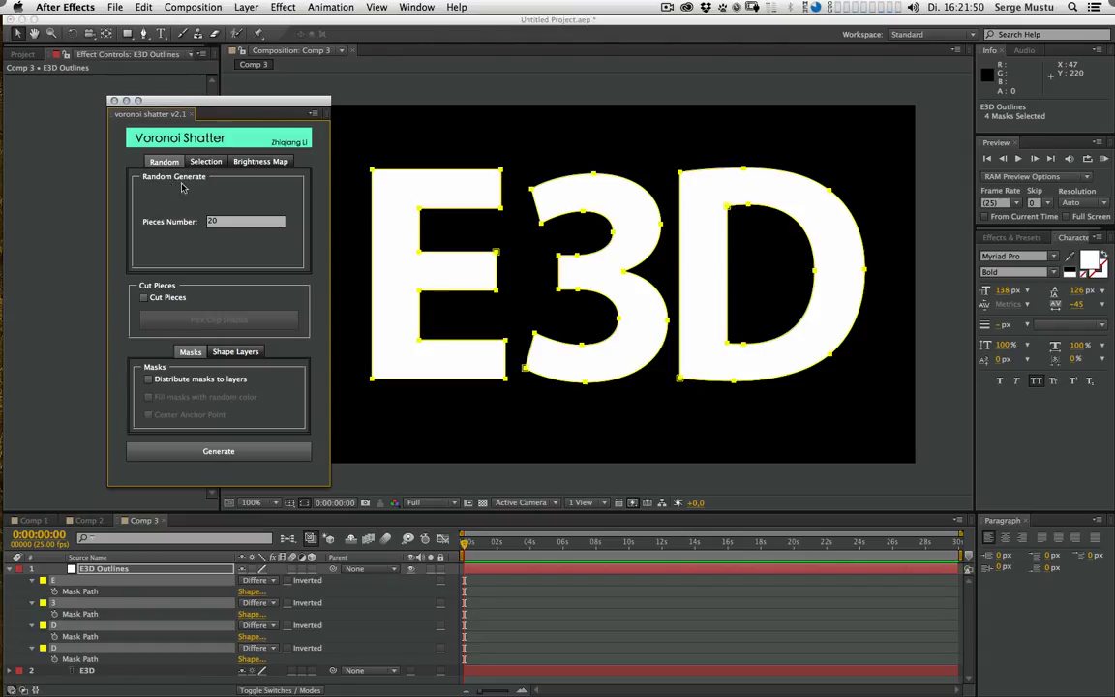
mouse_move(259, 104)
mouse_down()
mouse_move(241, 94)
mouse_move(254, 102)
mouse_move(248, 92)
mouse_move(261, 85)
mouse_up()
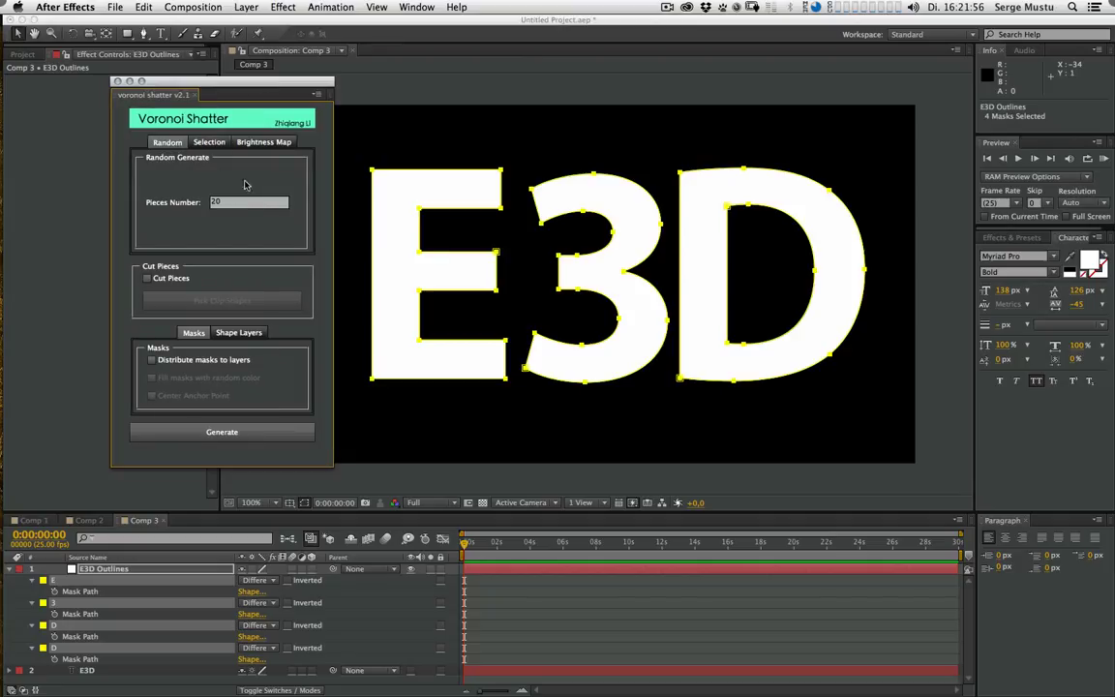
- Set 500 pieces with Cut Pieces and the letter masks as clip shapes, then Generate And Cut
click(207, 218)
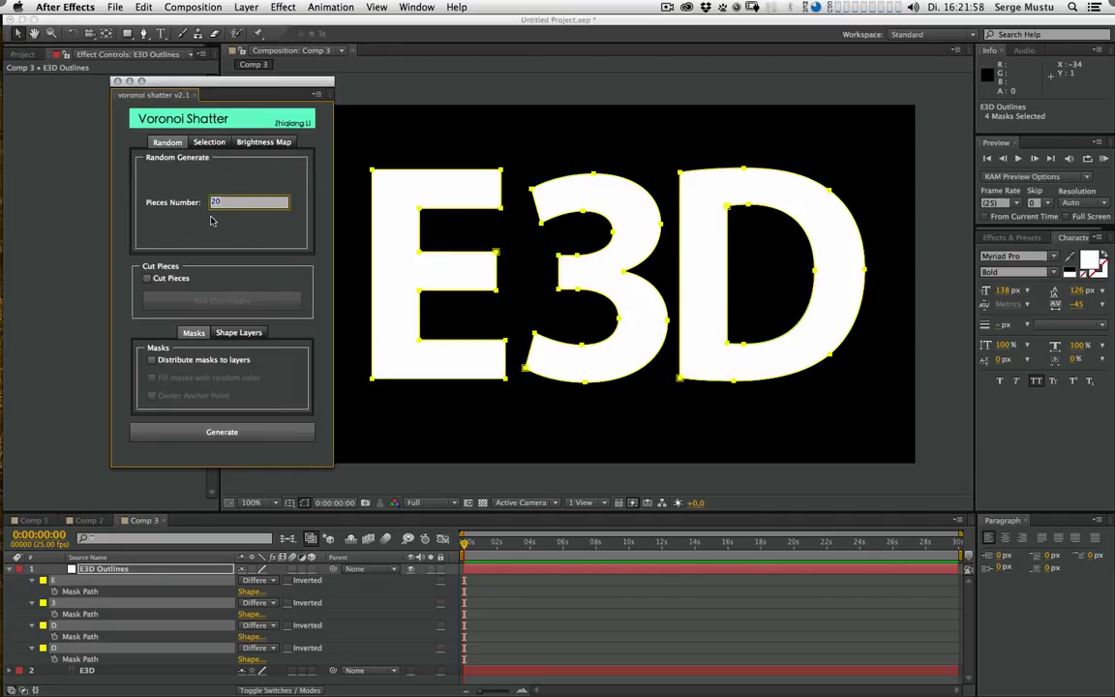
text(500)
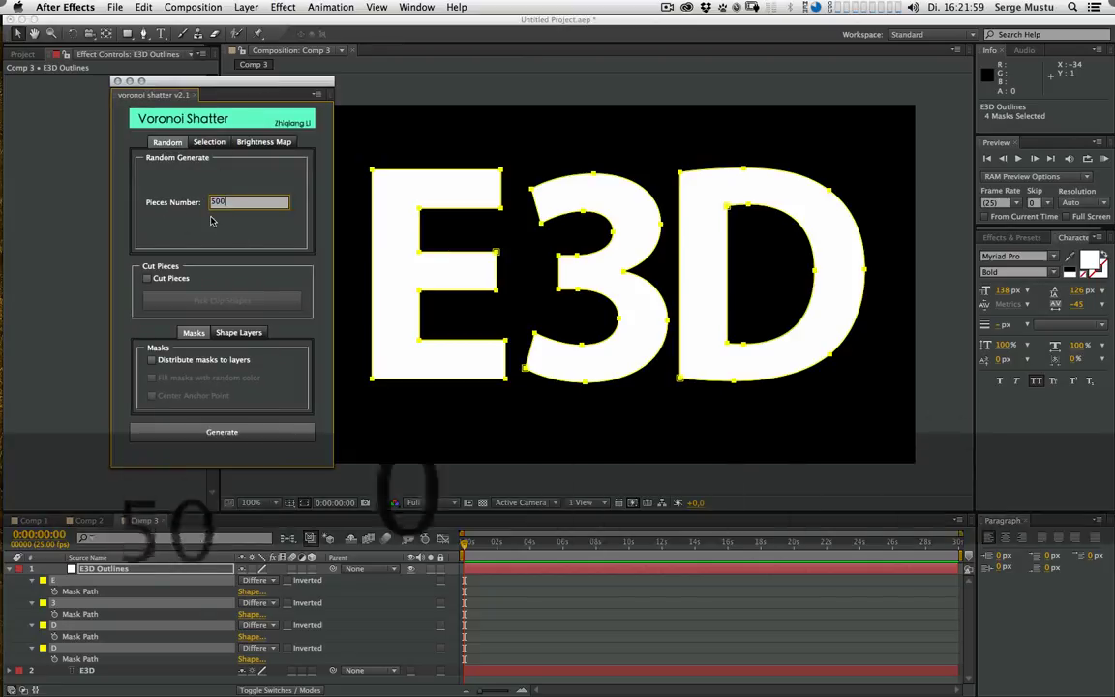
click(152, 279)
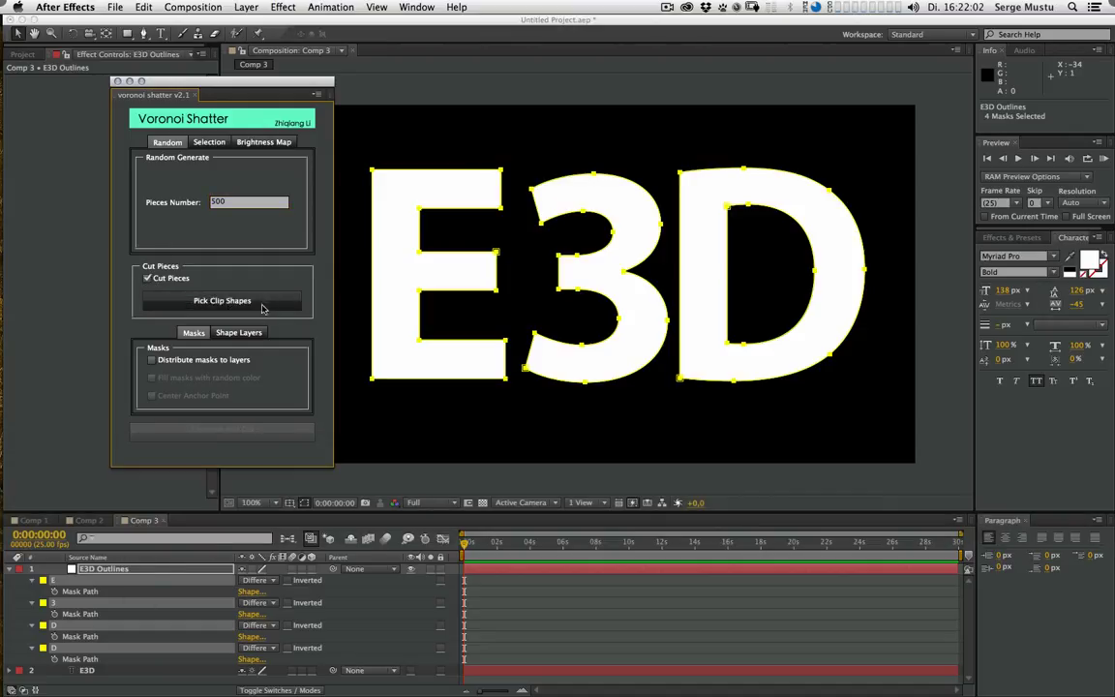
click(259, 306)
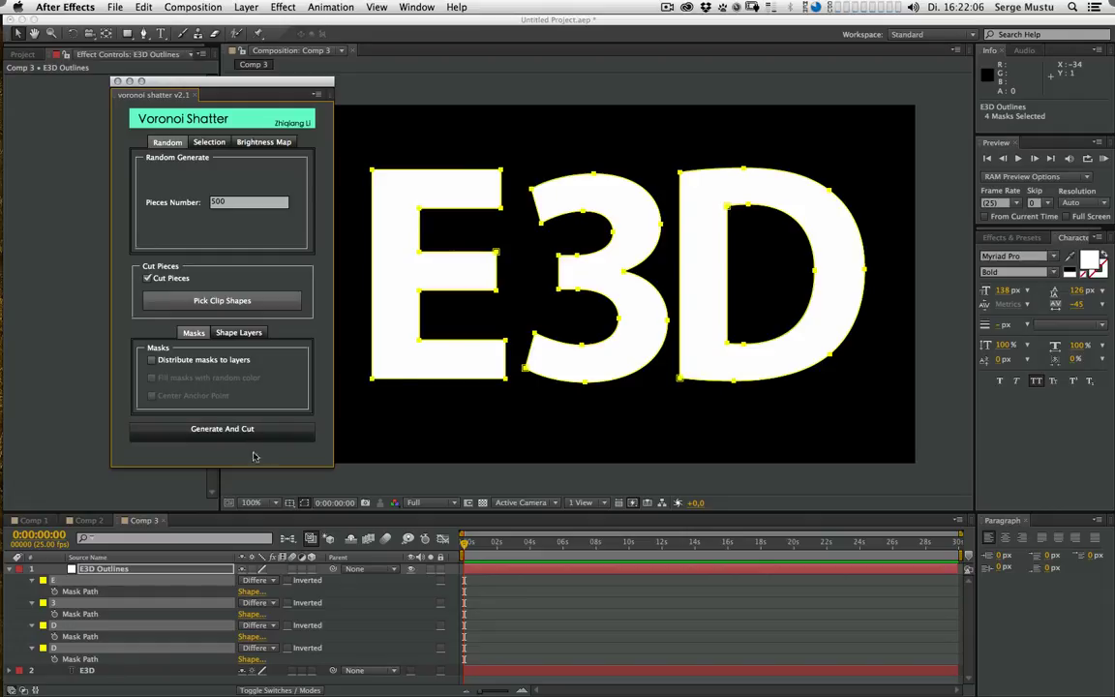
click(232, 430)
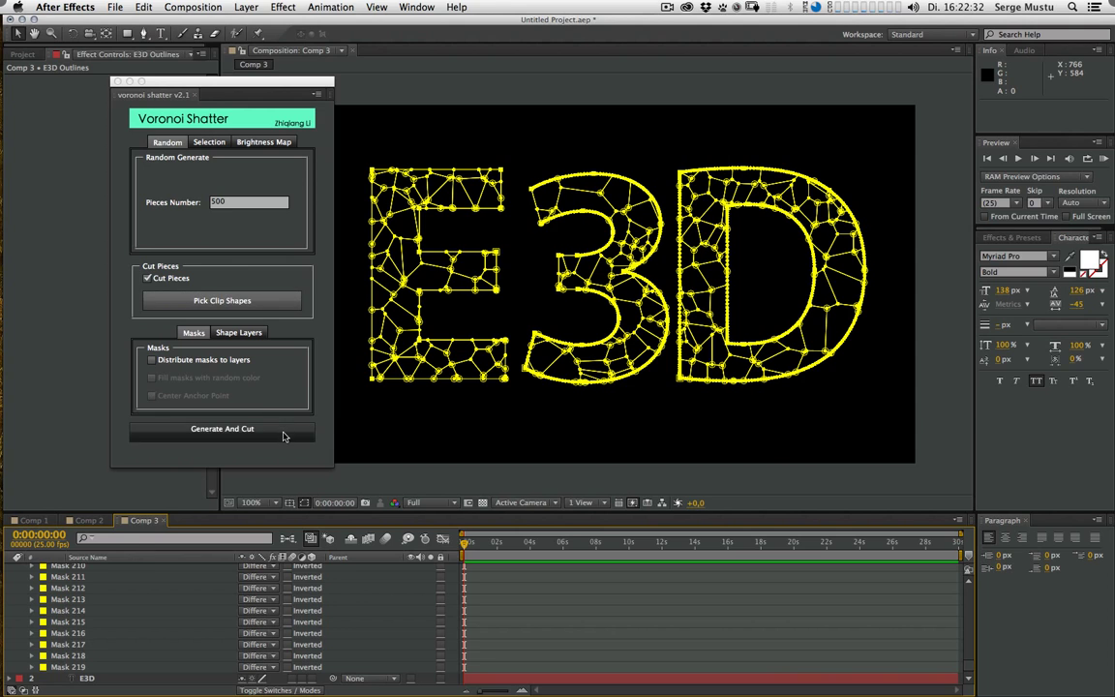
- Move the Voronoi Shatter panel aside to inspect the letters cut into cell masks
drag(288, 86, 217, 82)
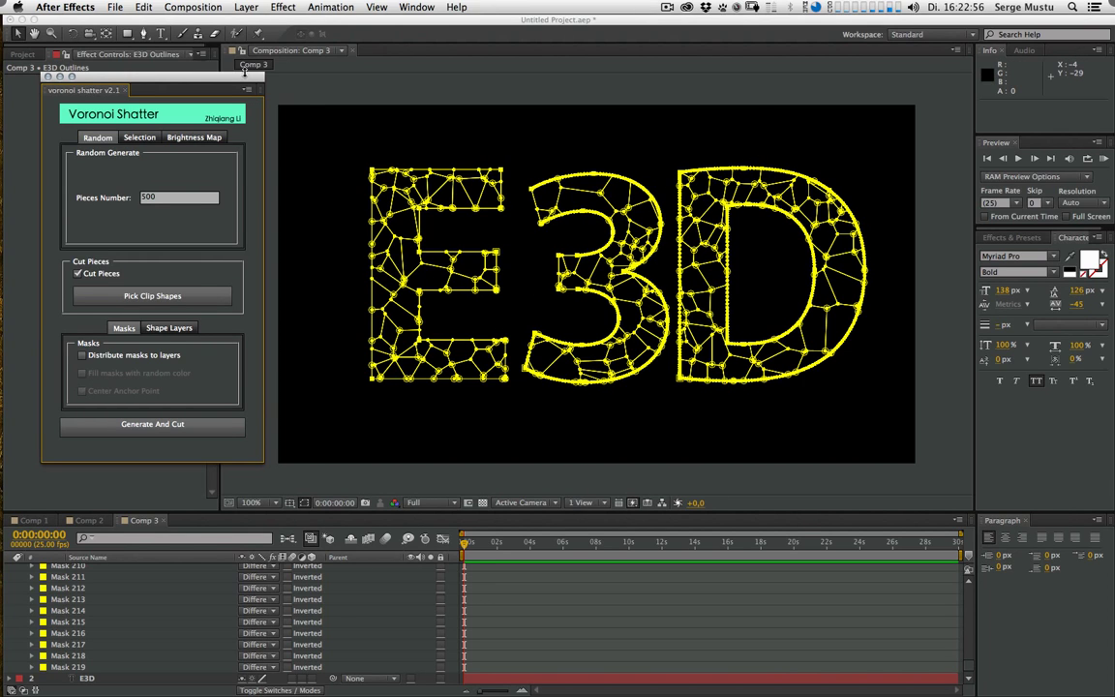
mouse_move(244, 82)
mouse_down()
mouse_move(283, 90)
mouse_move(258, 93)
mouse_up()
- Close the shatter panel, delete the original E, 3, D, D masks, and hide E3D Outlines
click(60, 86)
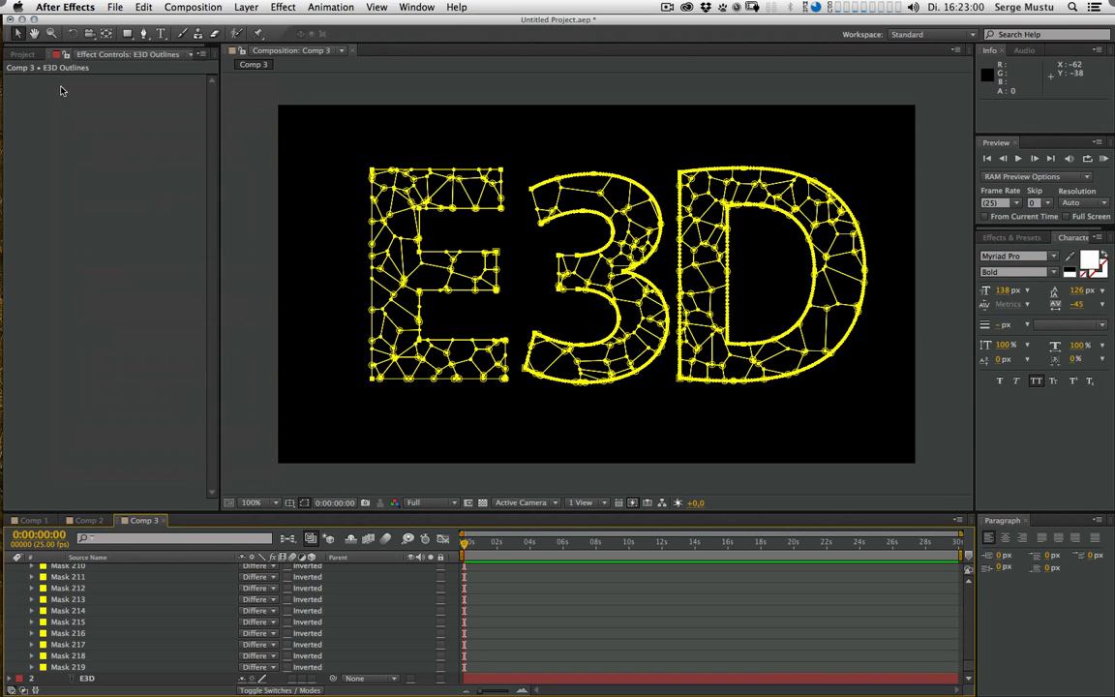
scroll(874, 600, up, 20)
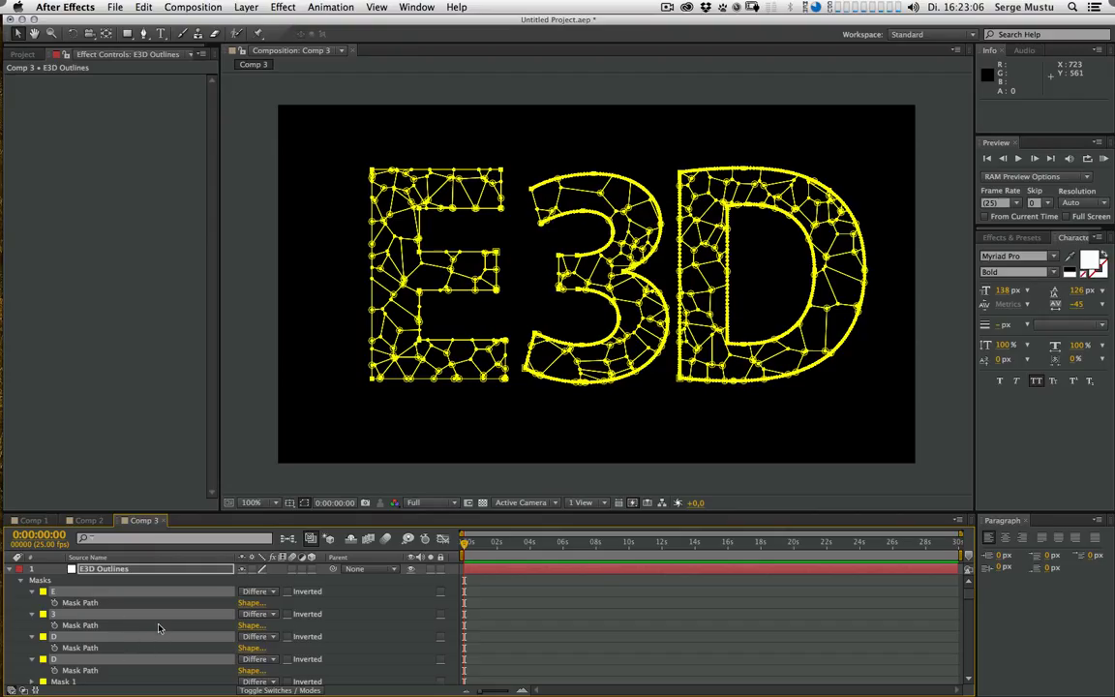
key(Delete)
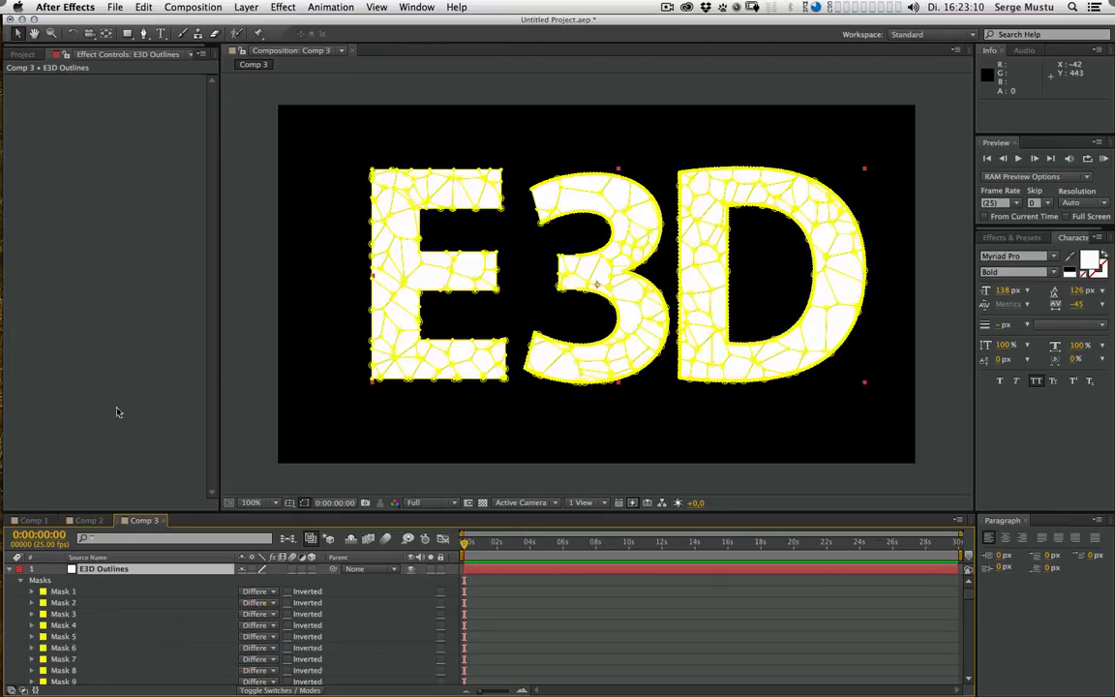
click(10, 570)
click(230, 634)
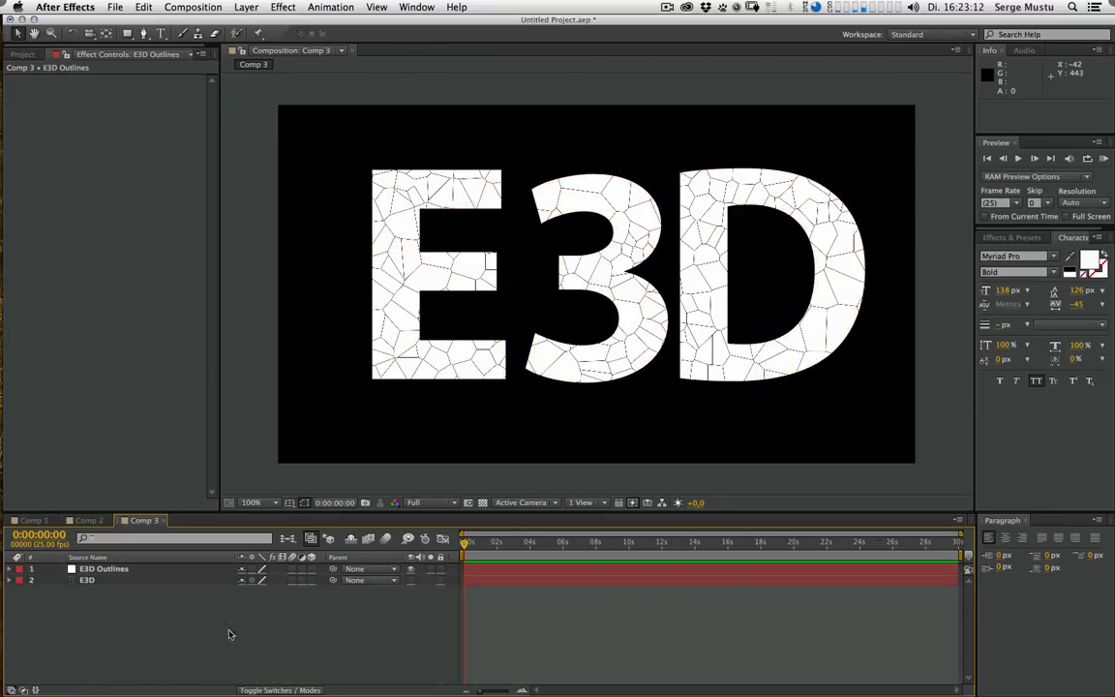
click(410, 568)
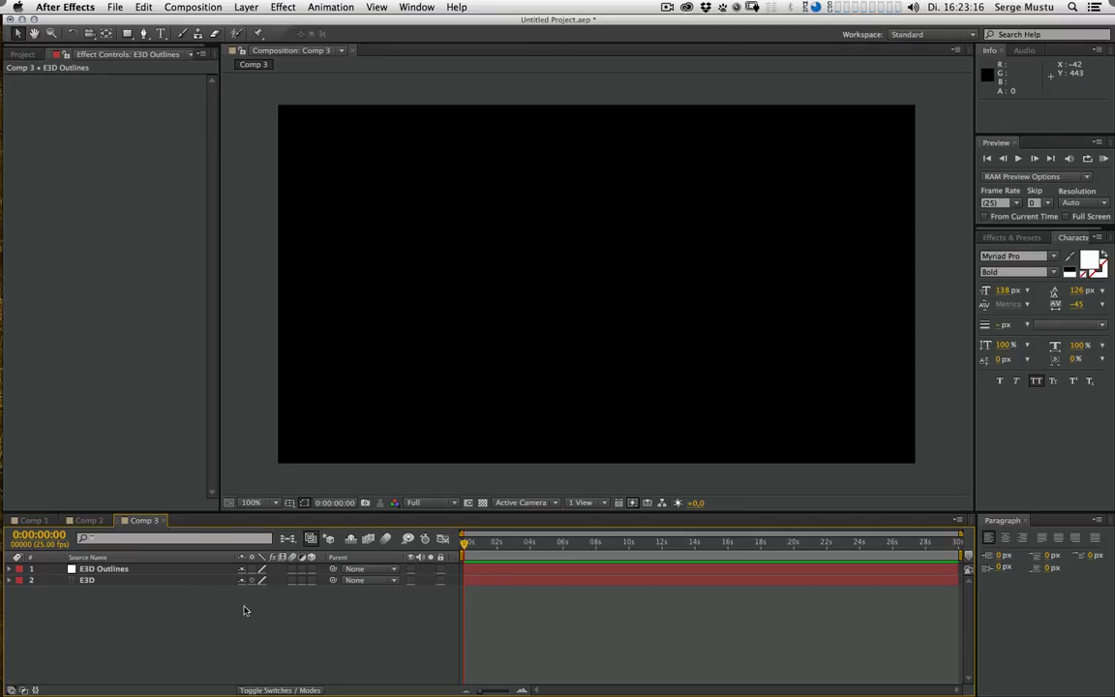
- Create a new 960×540 solid named 'Element 3D'
key(super+y)
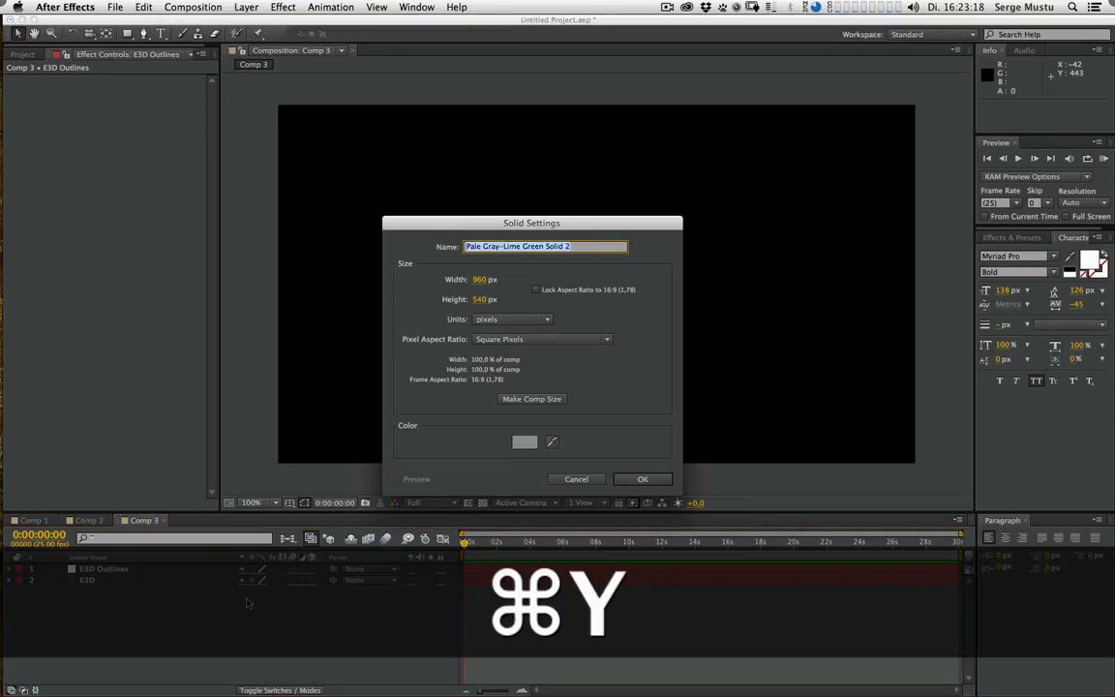
key(shift)
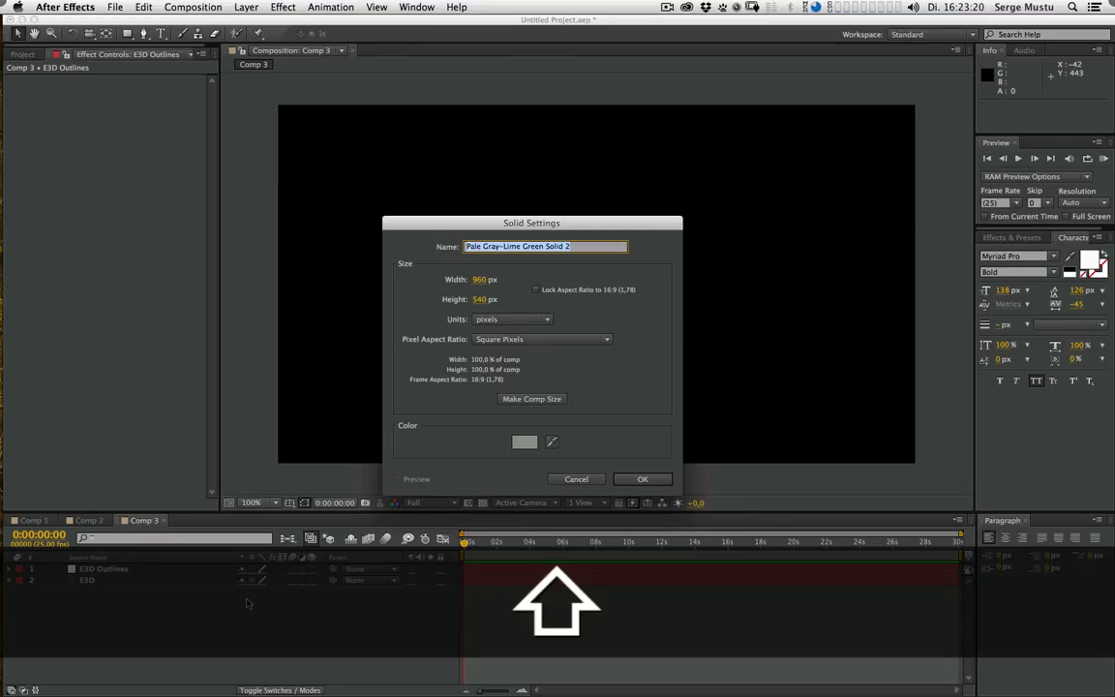
text(El3m)
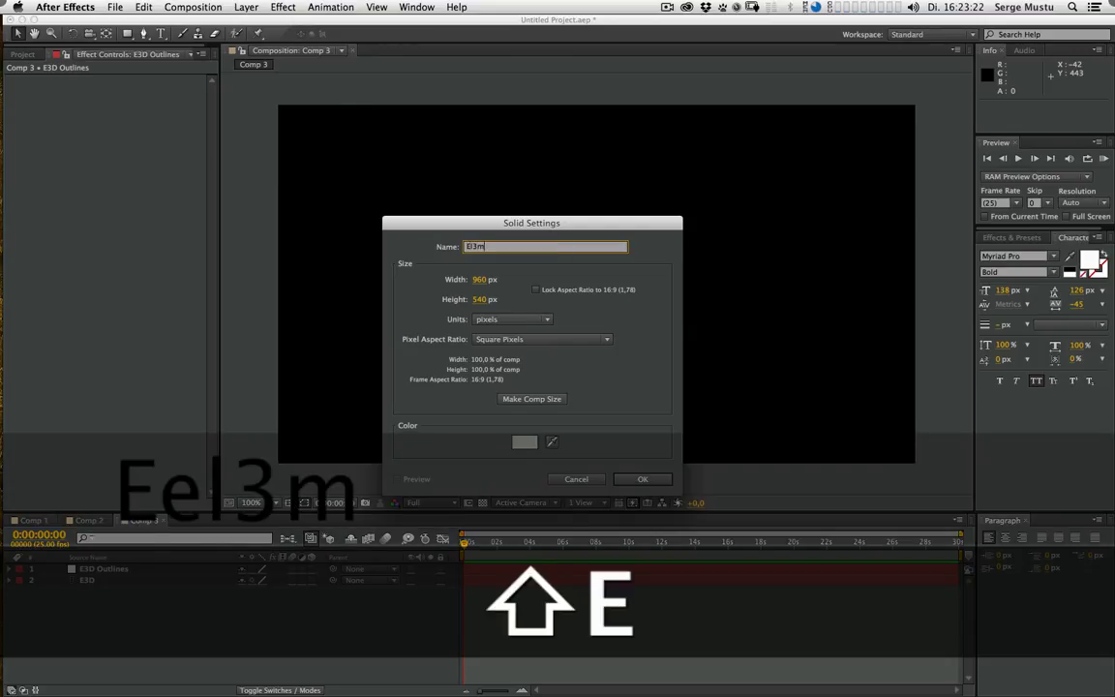
text(me)
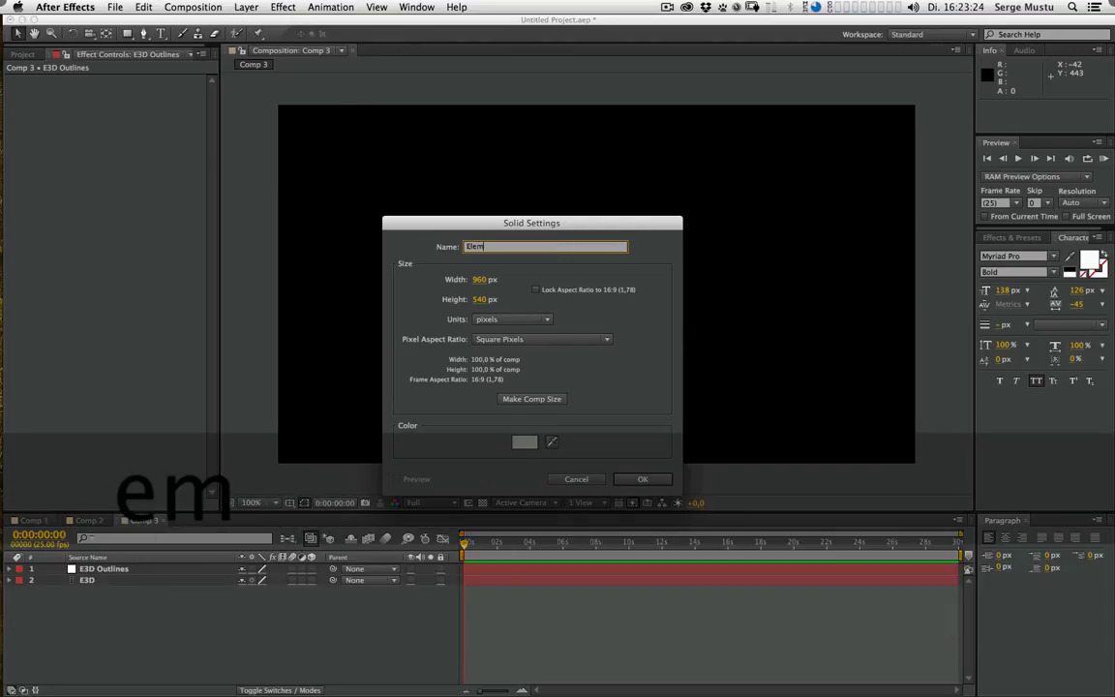
text(nt 3D)
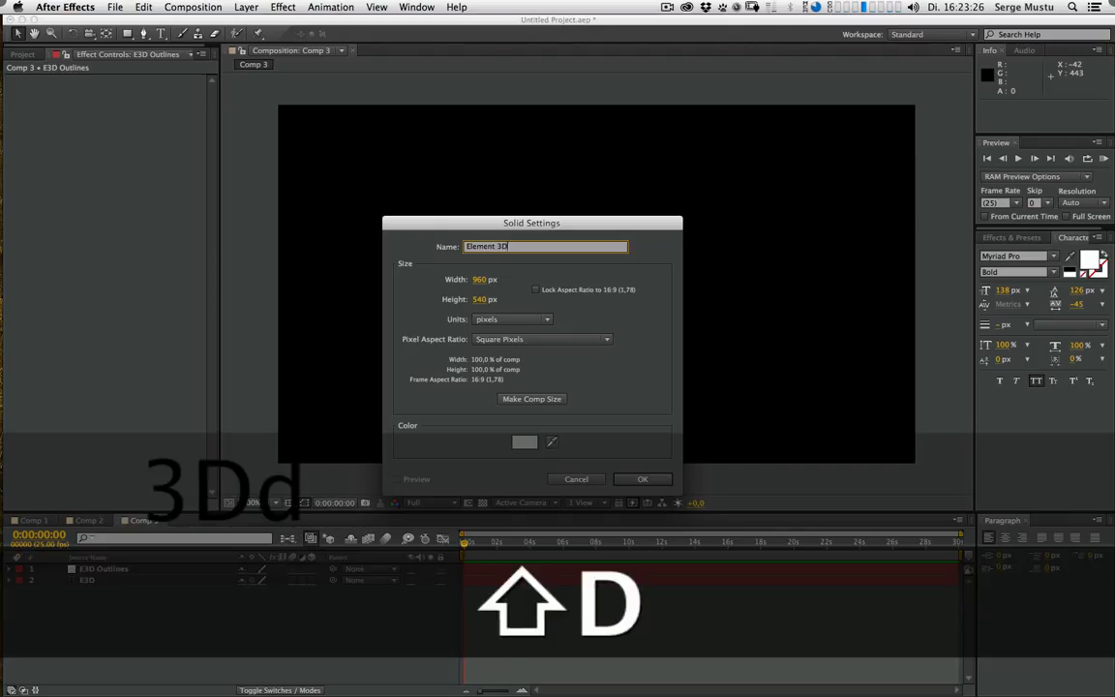
key(Return)
- Apply the Video Copilot Element effect to the Element 3D solid
click(283, 7)
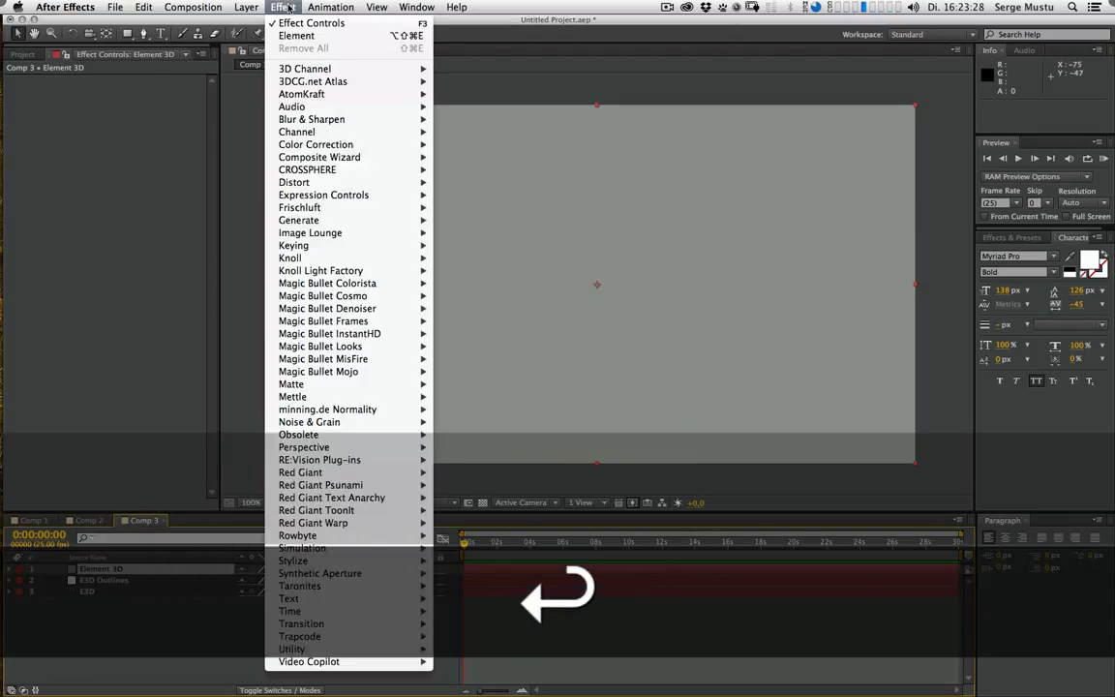
mouse_move(371, 637)
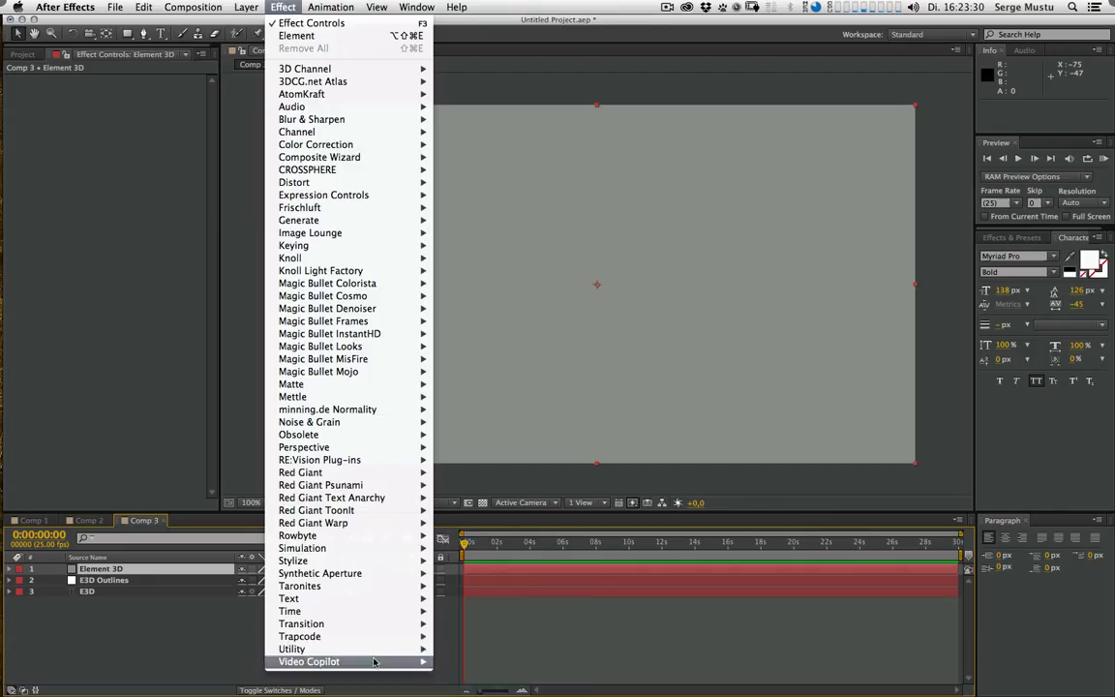
mouse_move(368, 662)
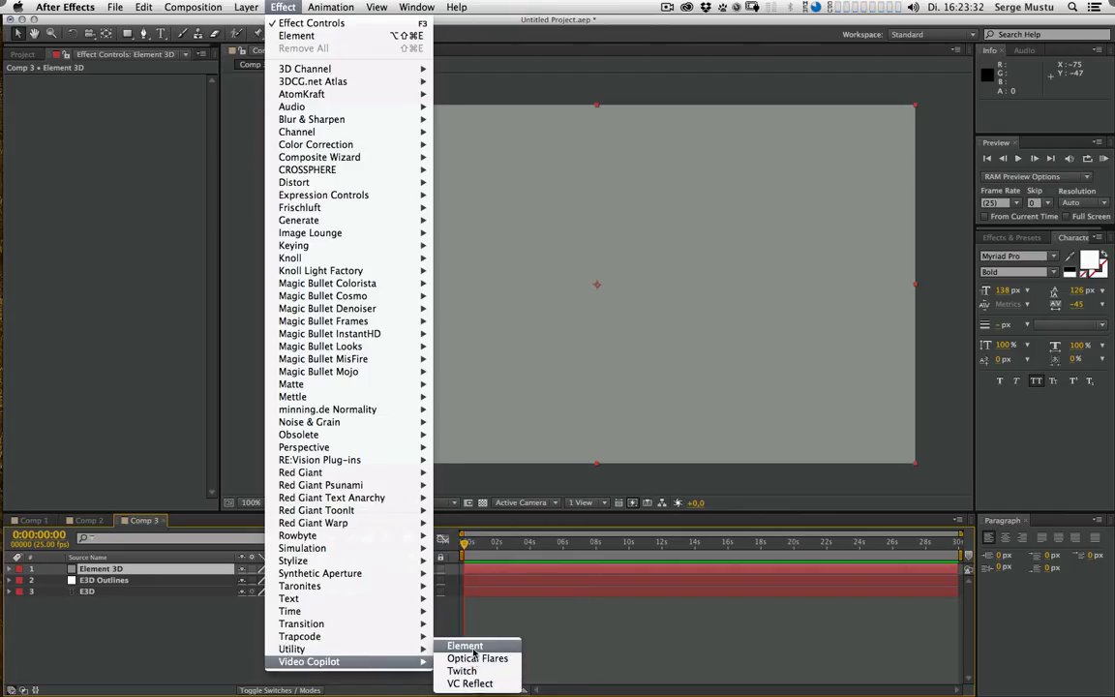
click(466, 645)
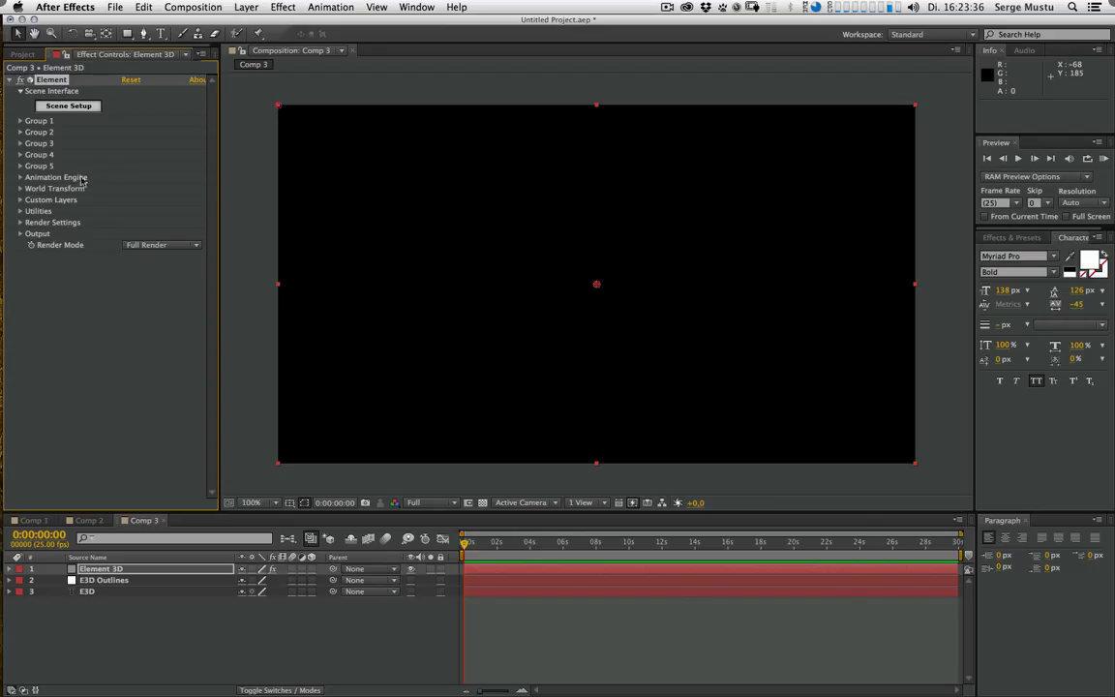
- Under Custom Text and Masks, set Path Layer 1 to E3D Outlines
click(21, 200)
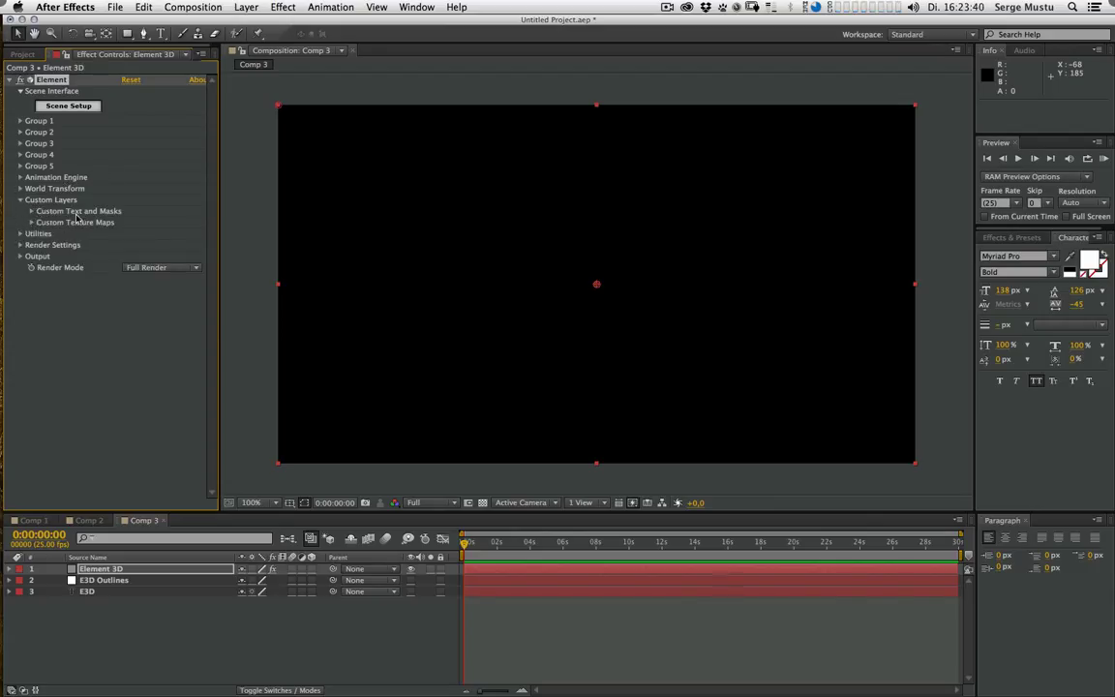
click(32, 211)
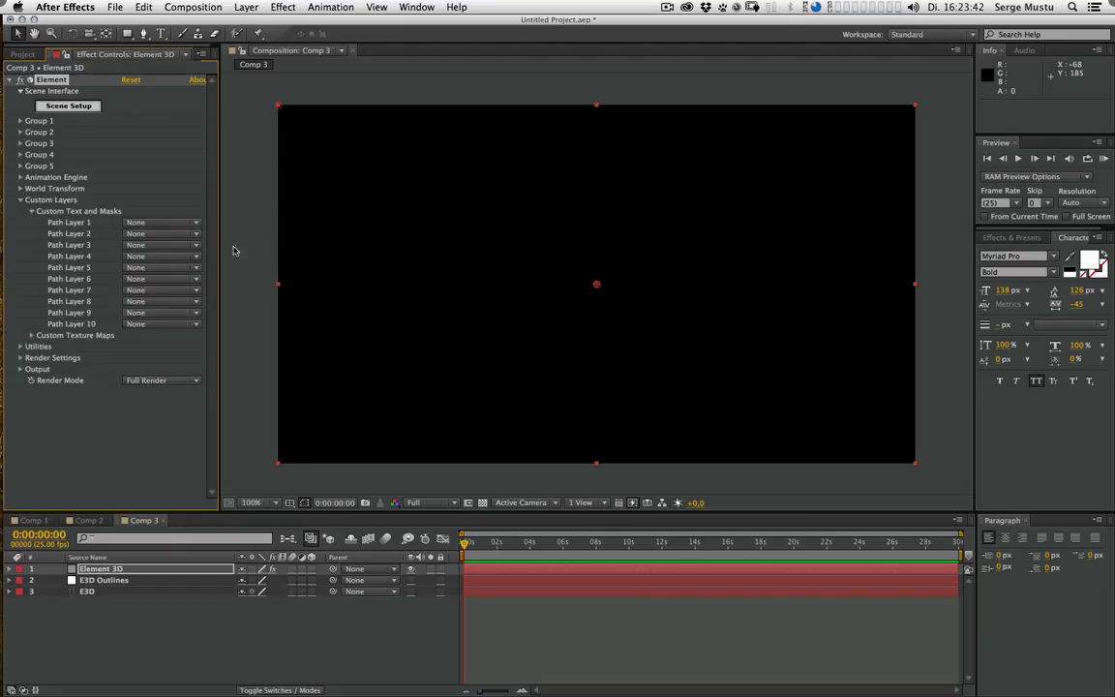
click(169, 224)
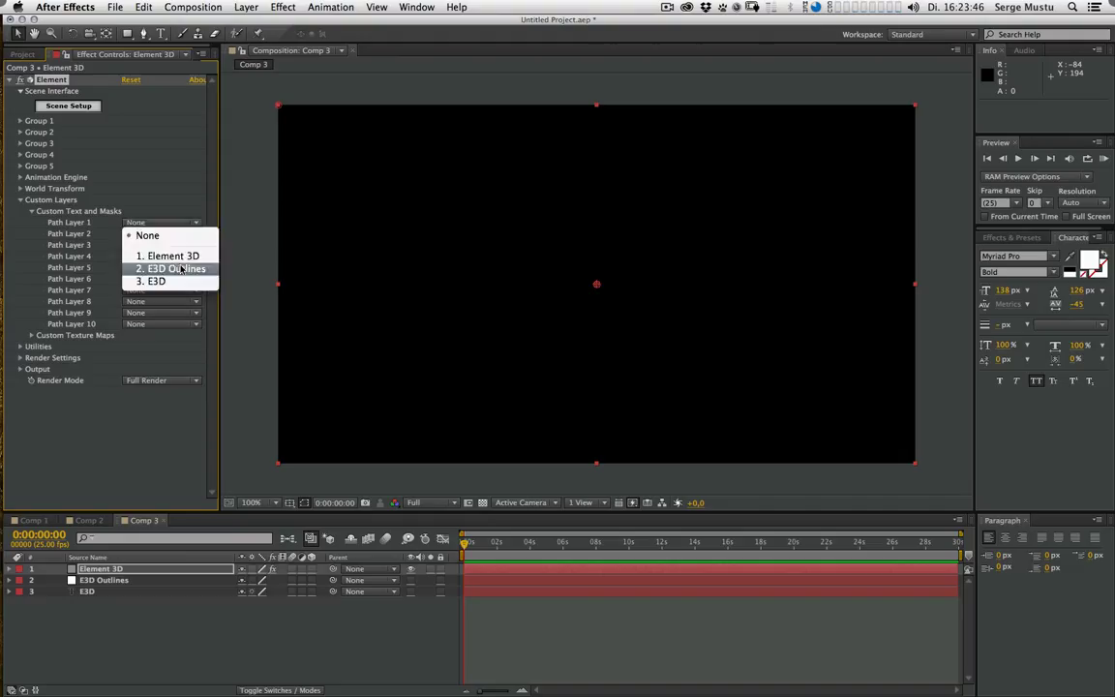
click(170, 268)
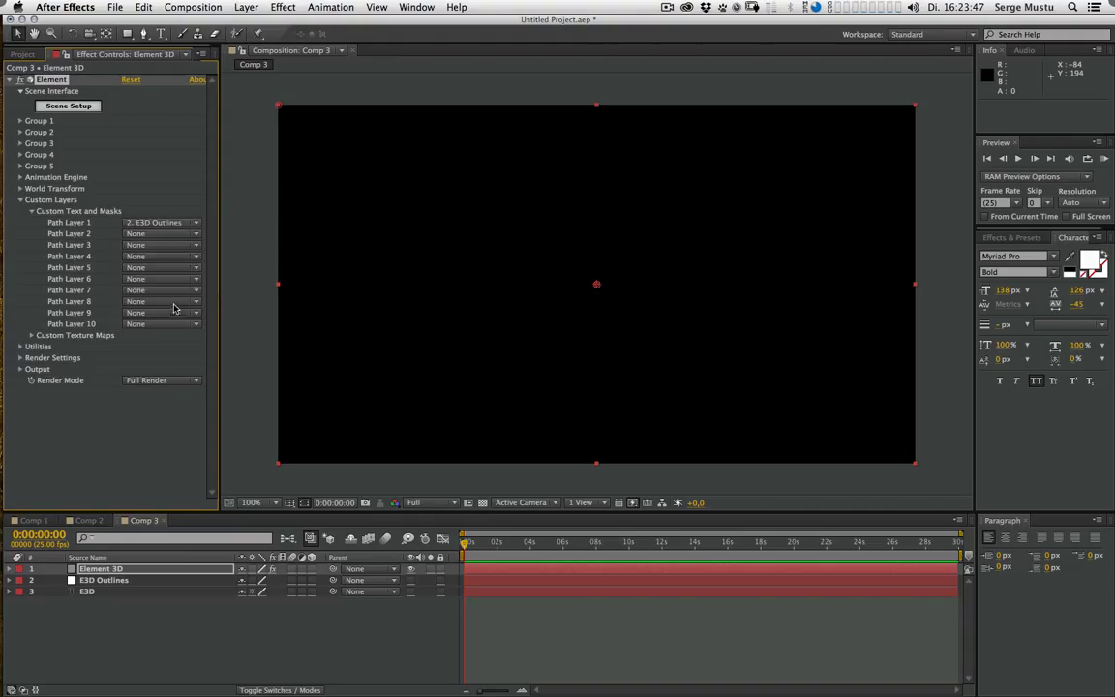
- Extrude Custom Path 1 into a cracked E3D model and orbit the preview to inspect its back
click(78, 109)
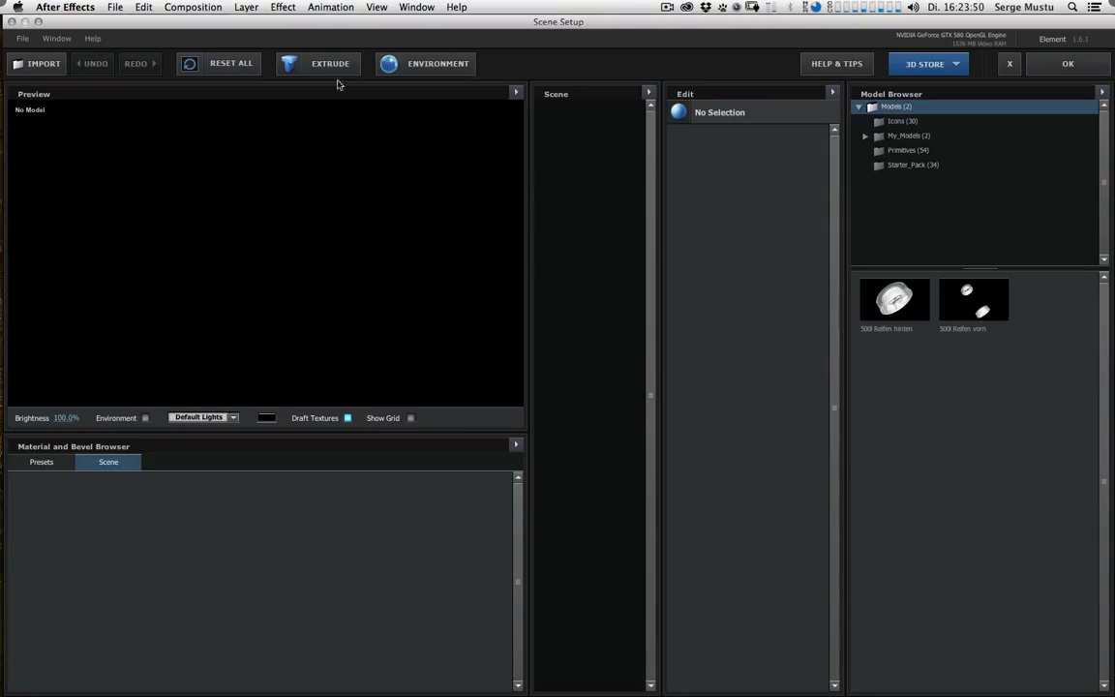
click(330, 69)
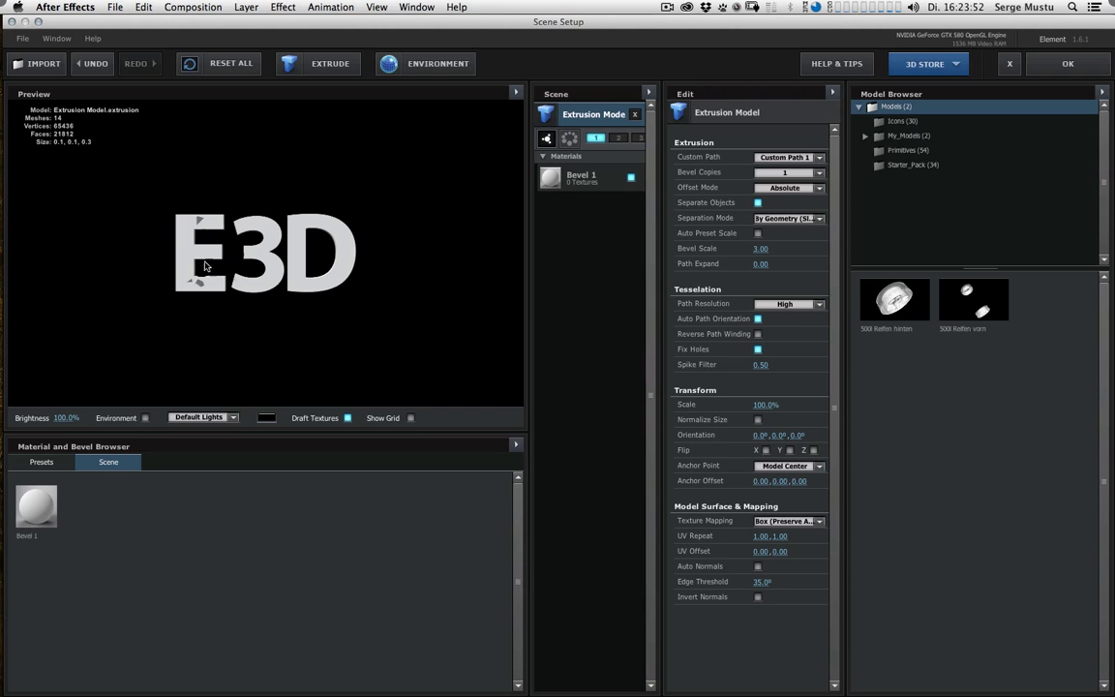
drag(205, 266, 191, 219)
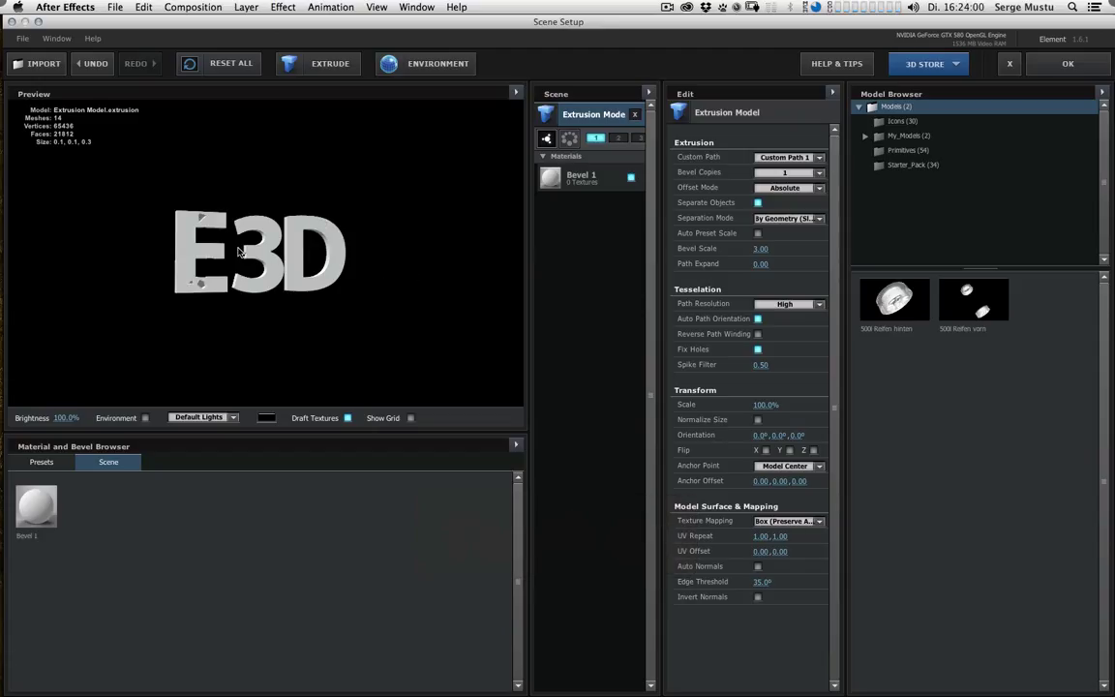
scroll(239, 251, up, 5)
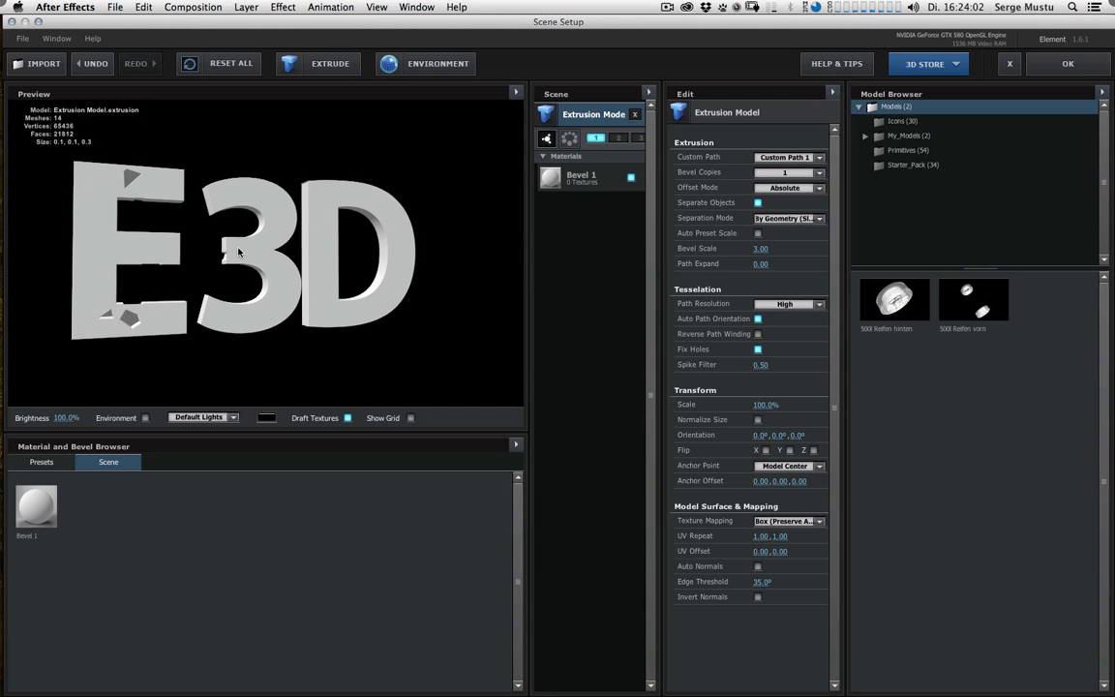
drag(194, 257, 410, 249)
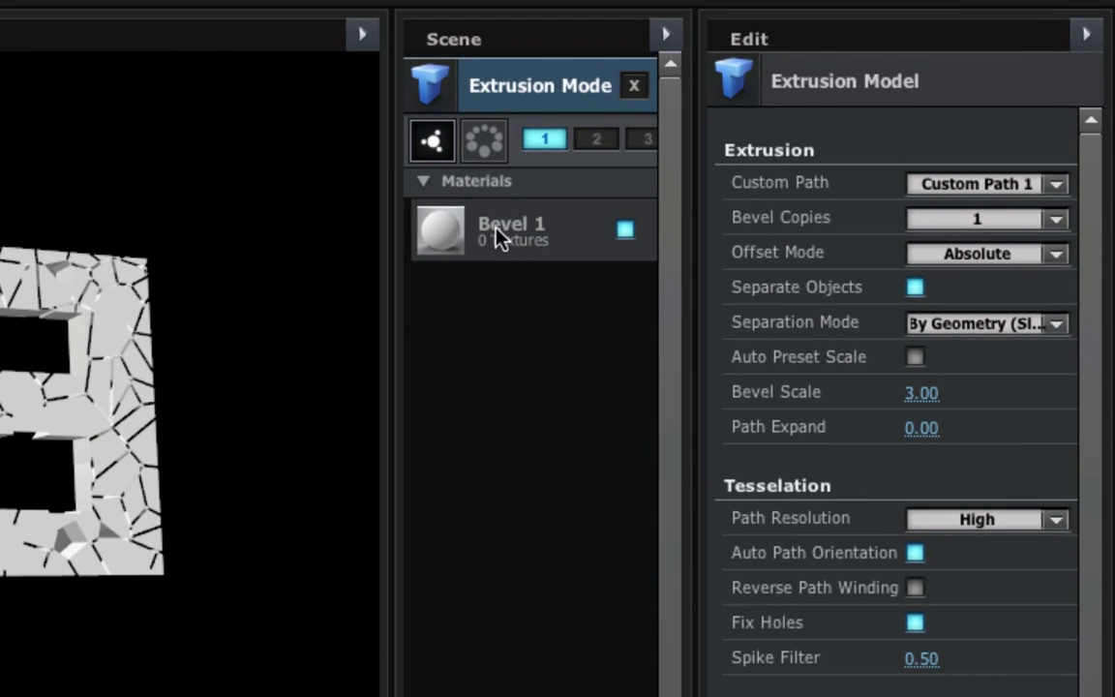
- Set Bevel 1's Bevel Size to 0 and orbit the preview to check the letters
click(500, 237)
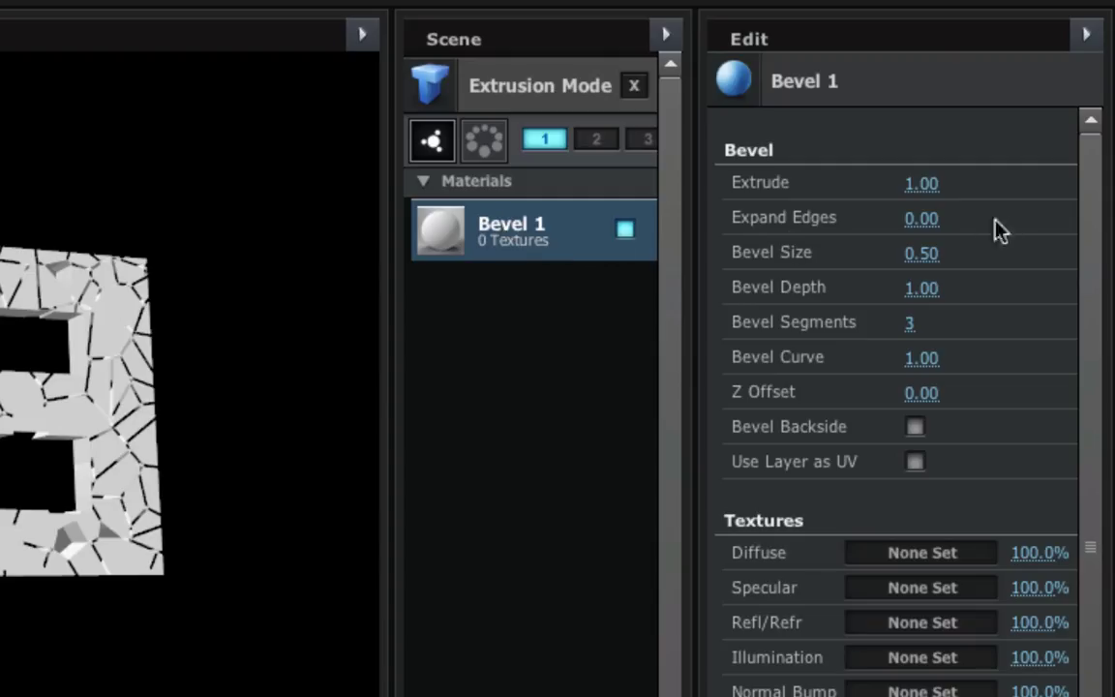
click(912, 267)
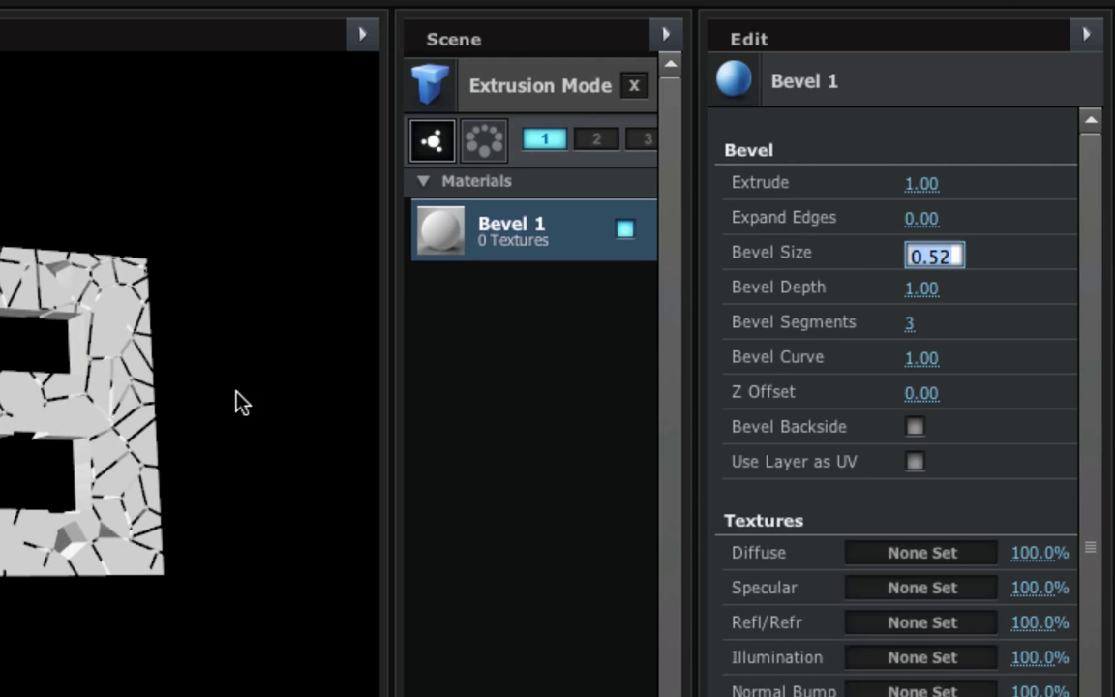
text(0)
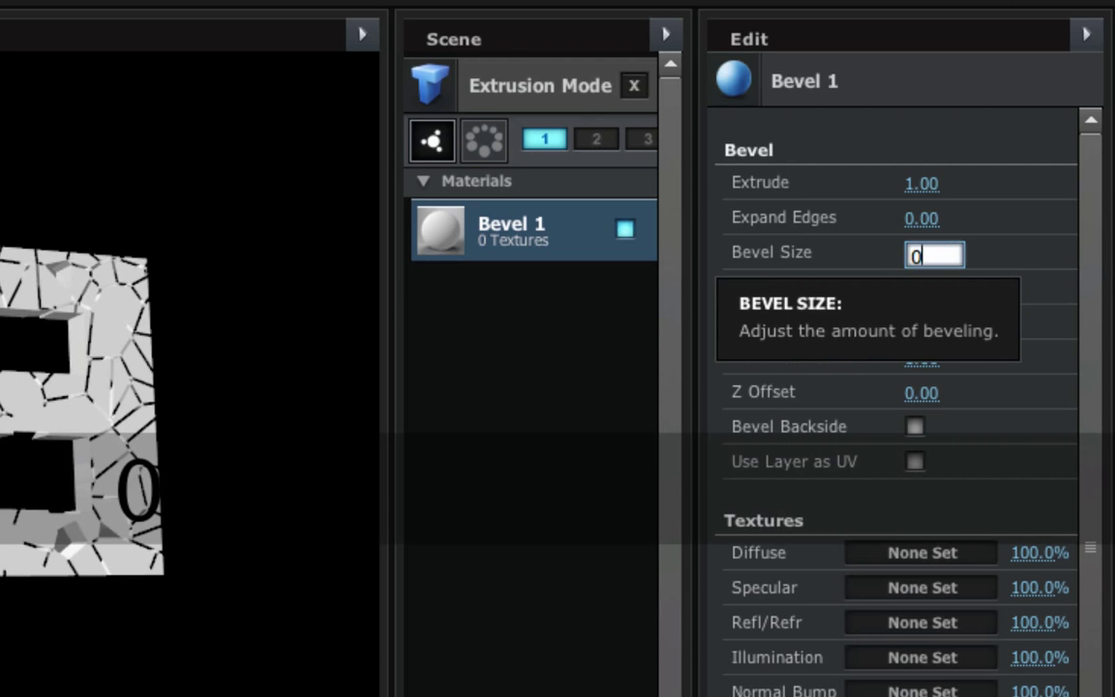
key(Return)
drag(246, 287, 357, 402)
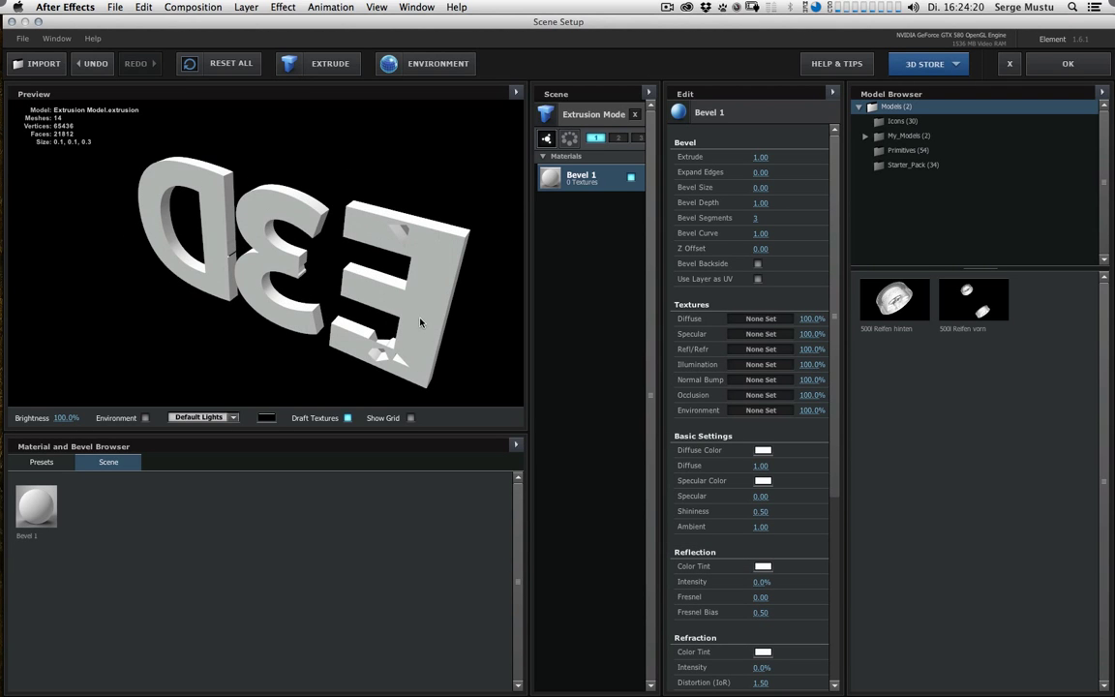
drag(382, 295, 404, 218)
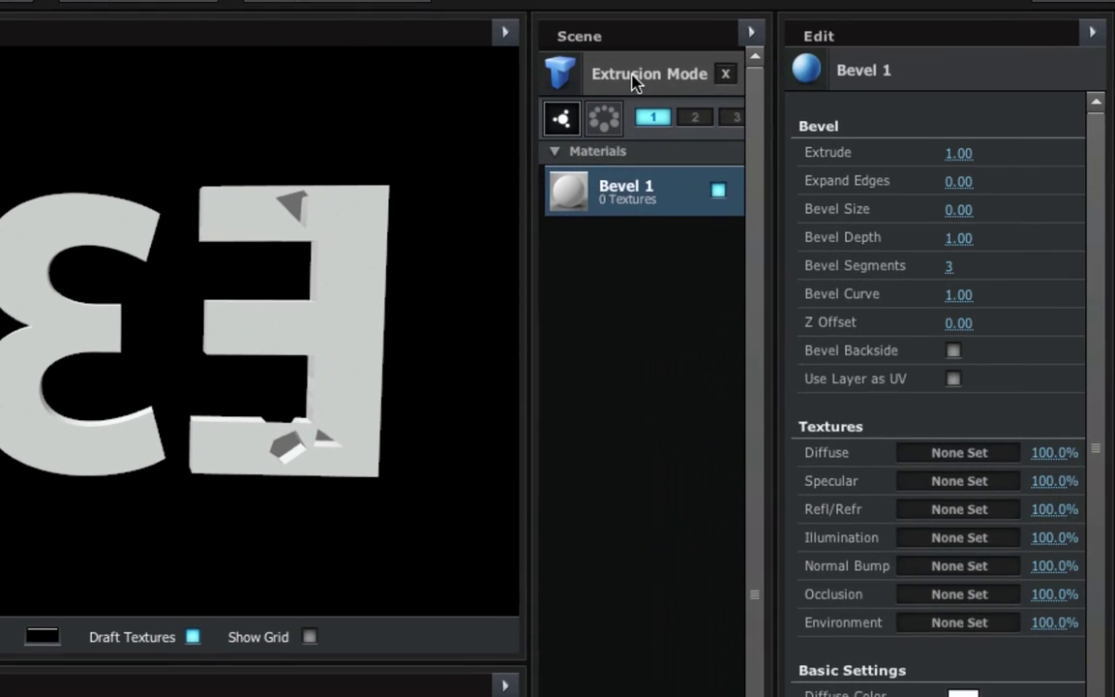
- On the Extrusion Model, turn Auto Path Orientation off and Reverse Path Winding on
click(584, 119)
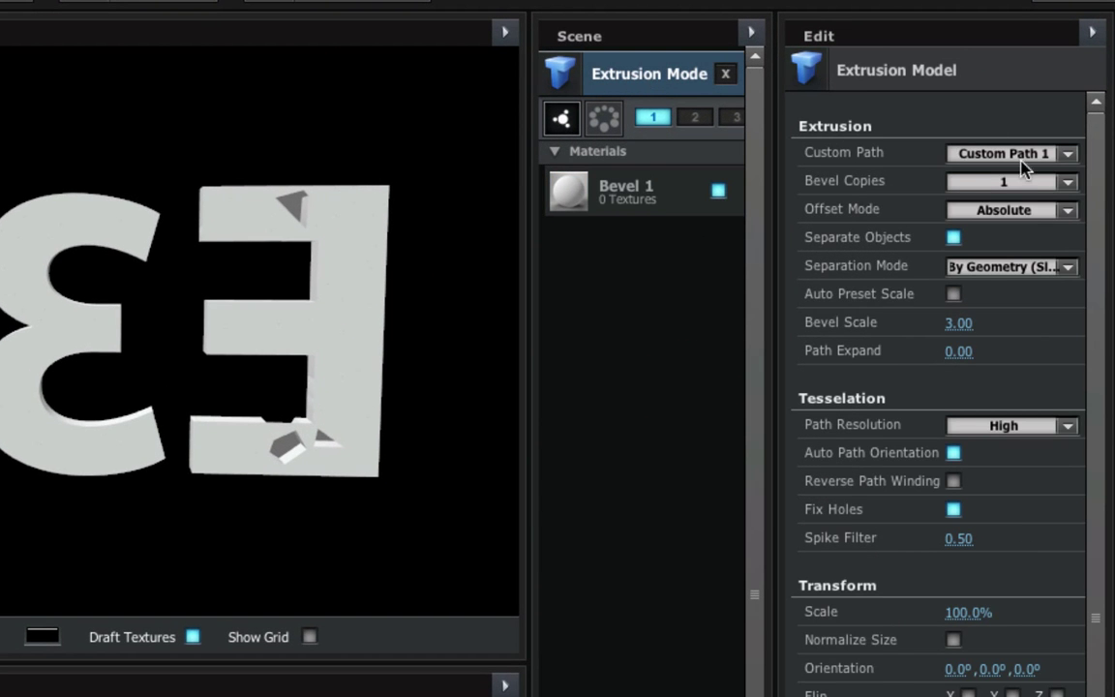
click(953, 453)
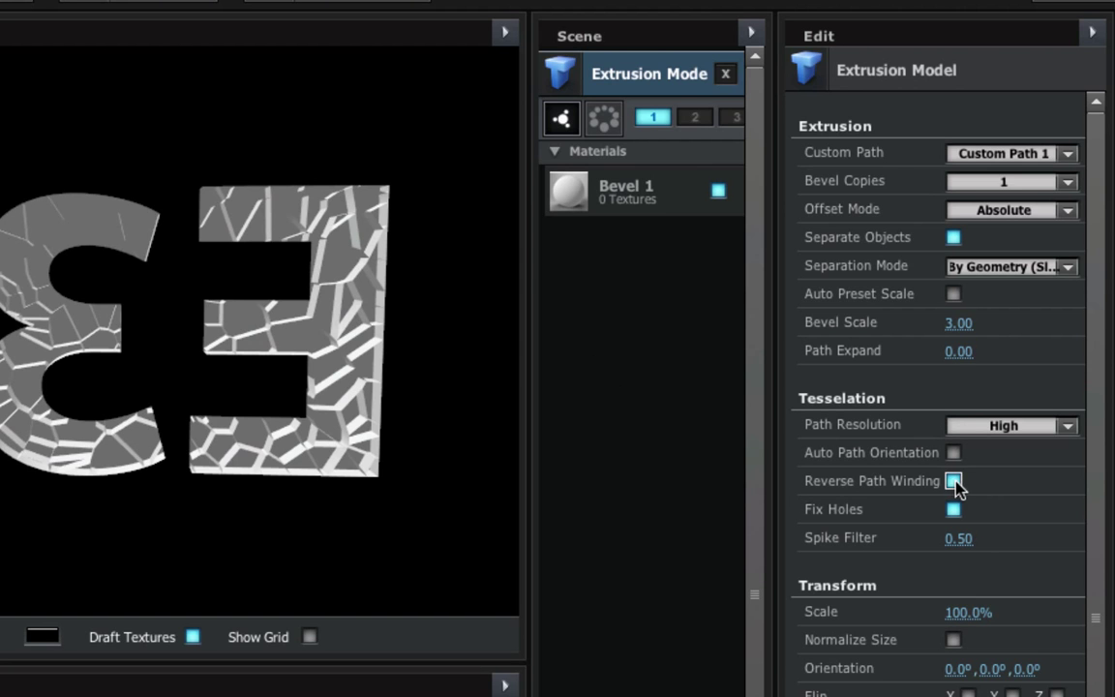
click(954, 481)
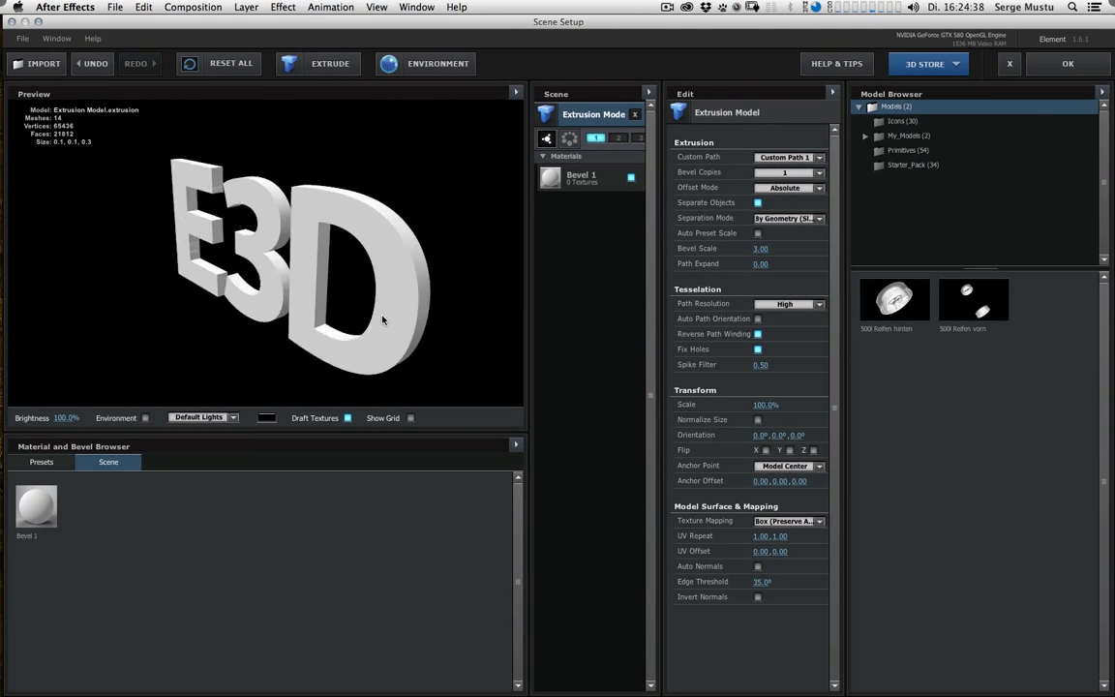
drag(382, 320, 358, 301)
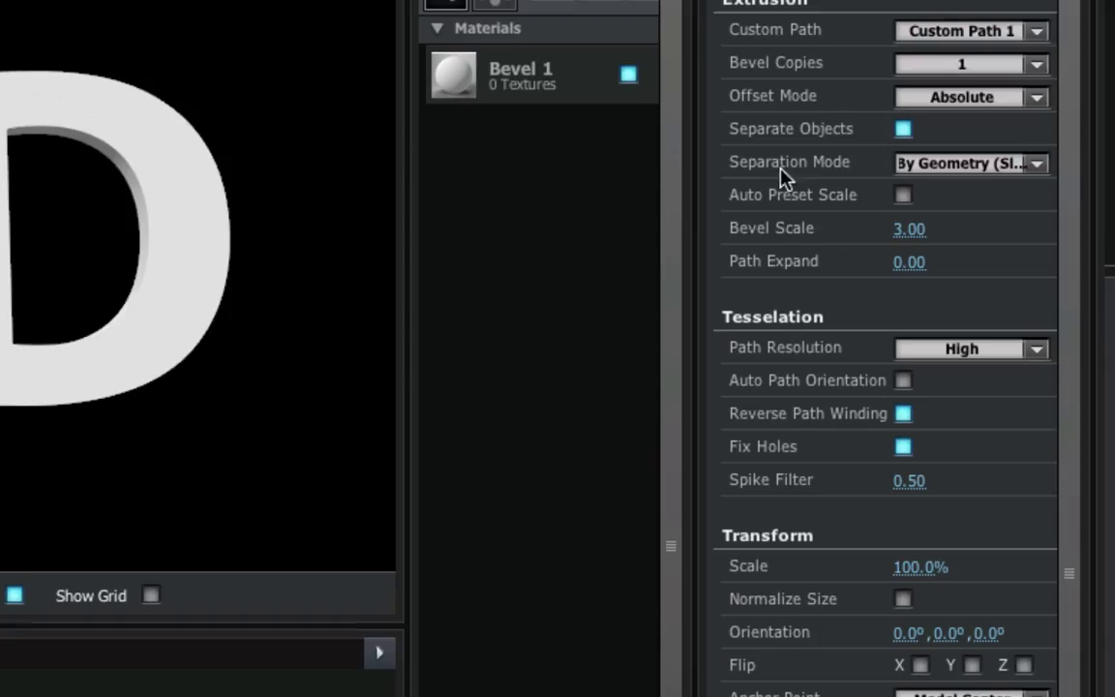
click(1036, 164)
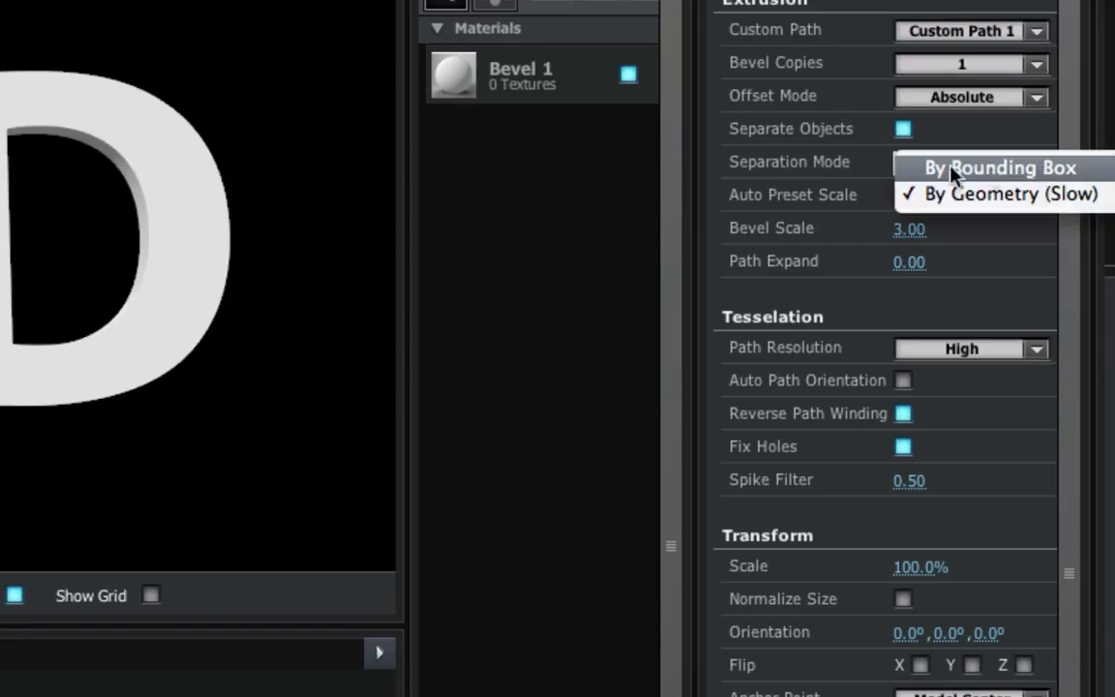
click(1040, 139)
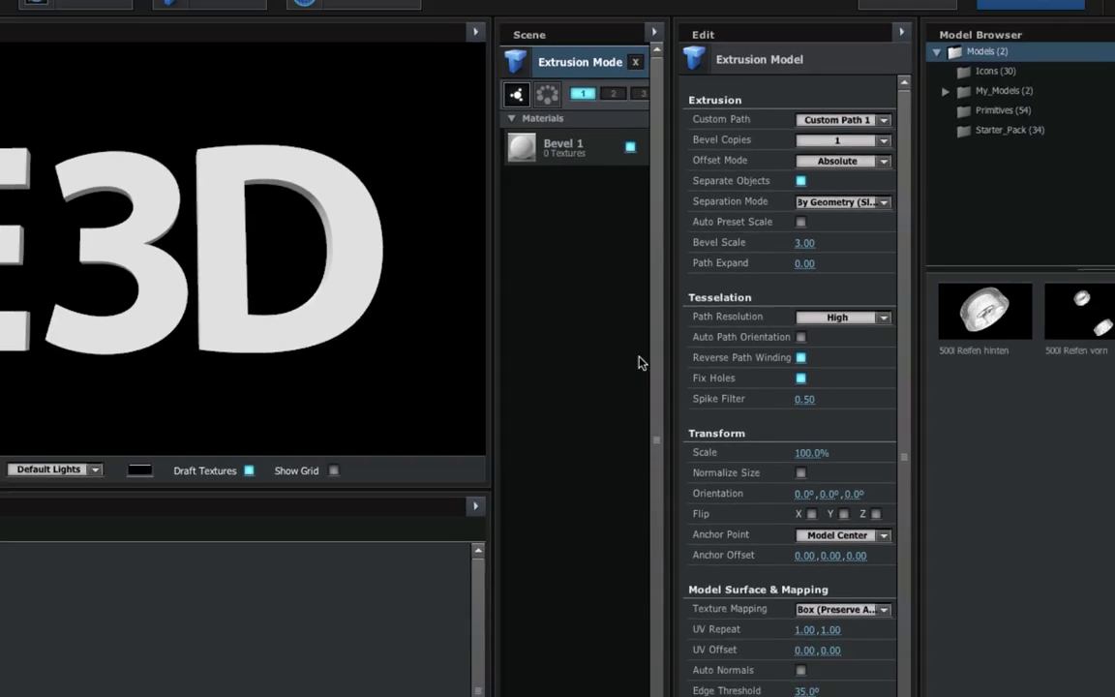
drag(317, 303, 274, 361)
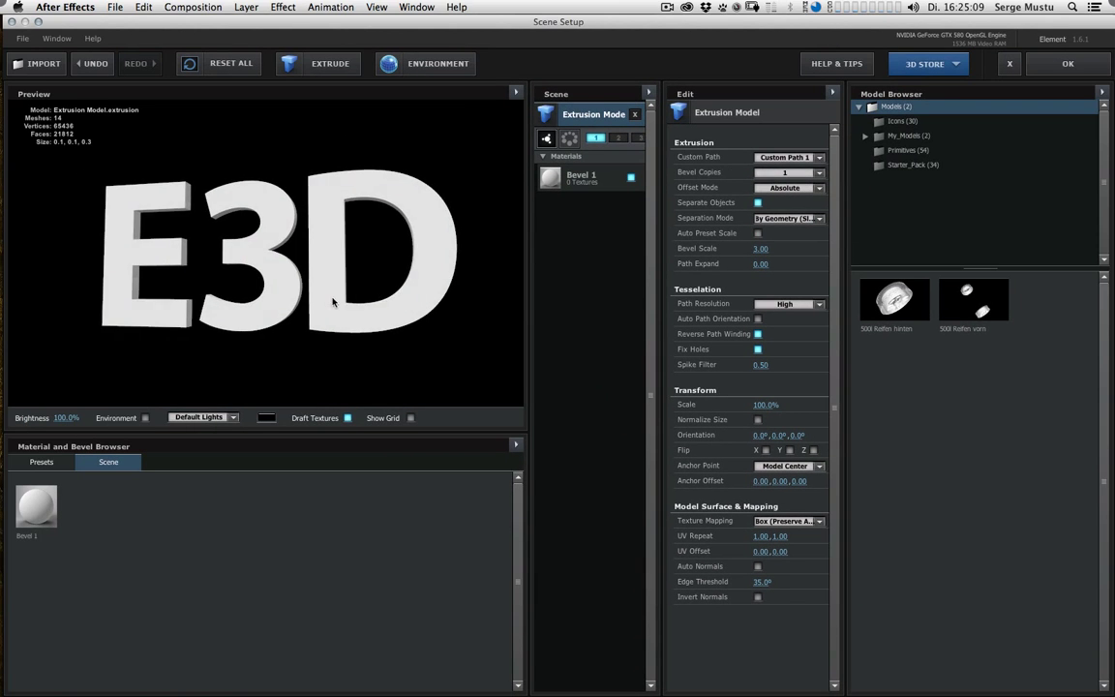
mouse_move(335, 301)
mouse_down()
mouse_move(376, 305)
mouse_move(309, 289)
mouse_move(350, 288)
mouse_move(335, 282)
mouse_up()
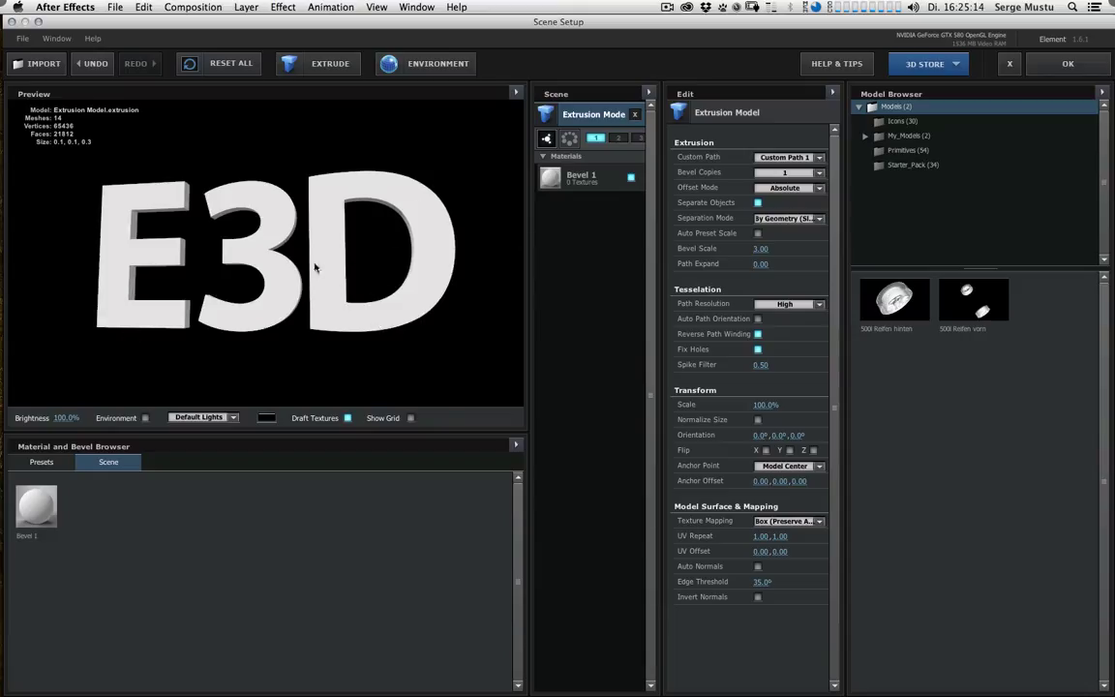
- Inspect the extruded E3D model from several angles, then accept Scene Setup with OK
drag(315, 267, 325, 289)
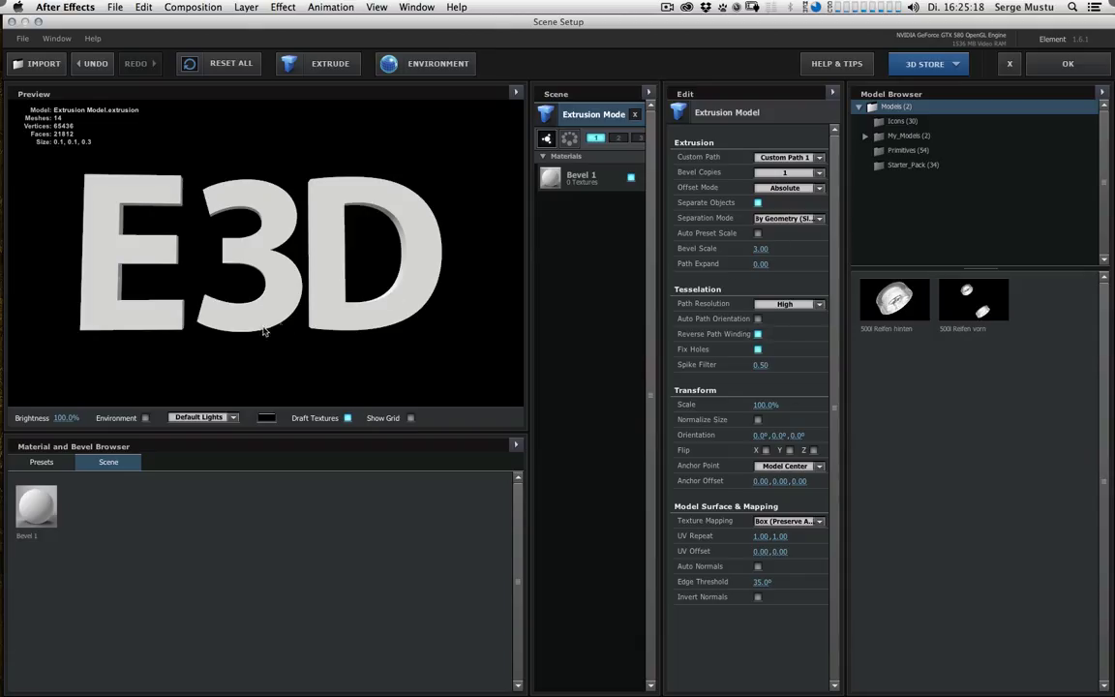
drag(263, 331, 290, 323)
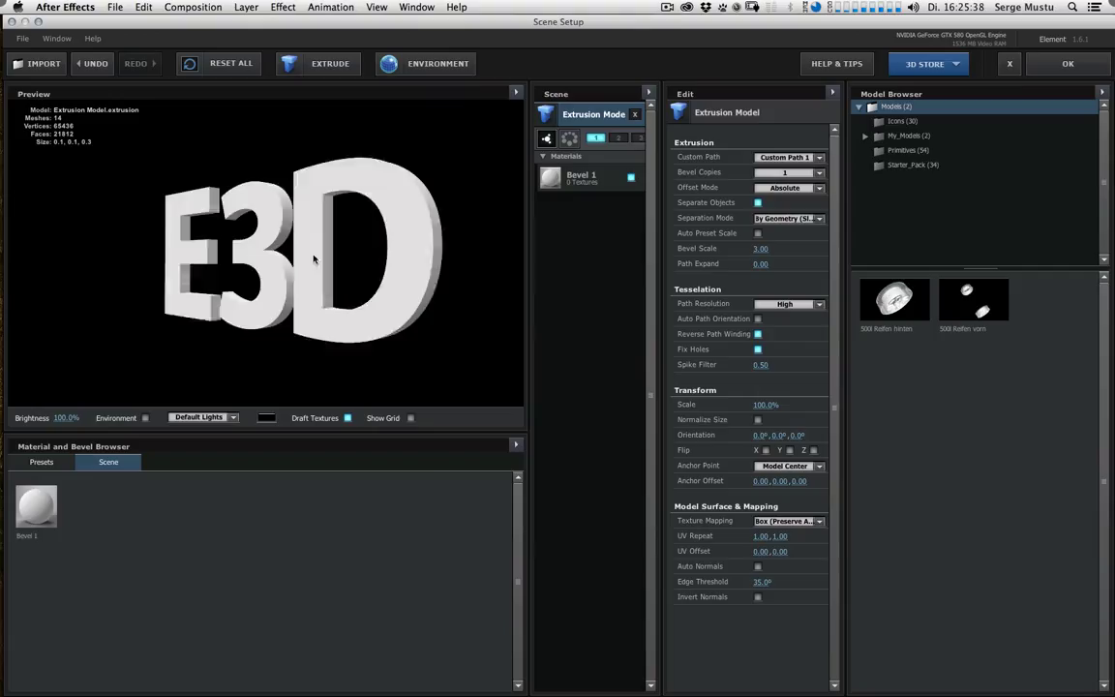
drag(242, 276, 286, 290)
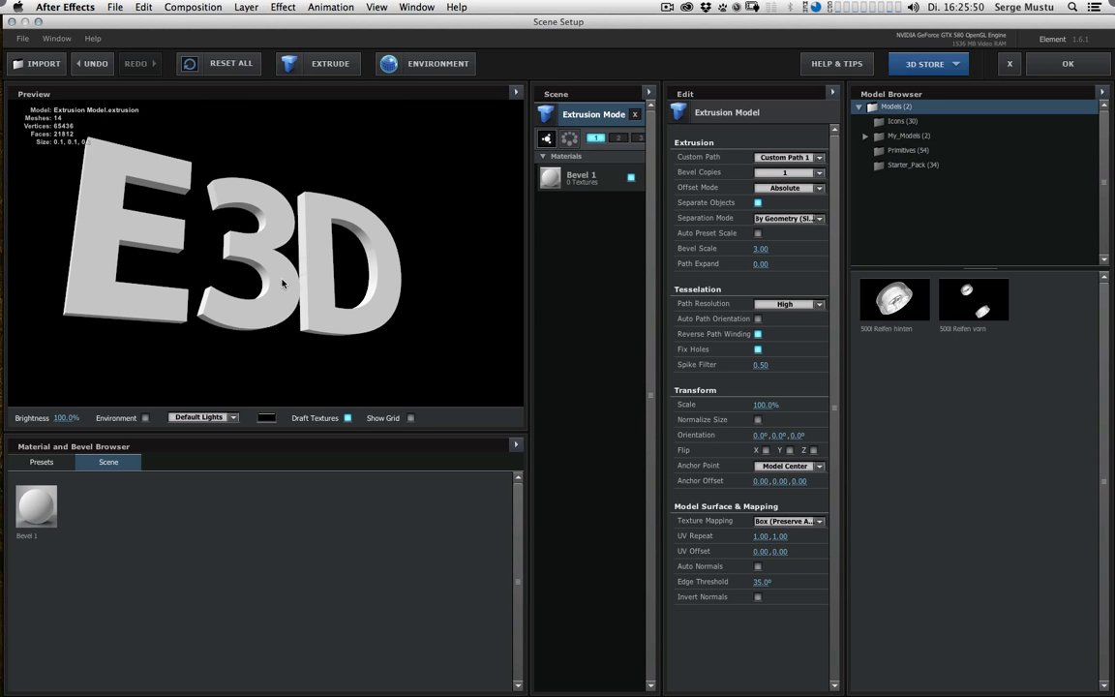
drag(222, 226, 320, 270)
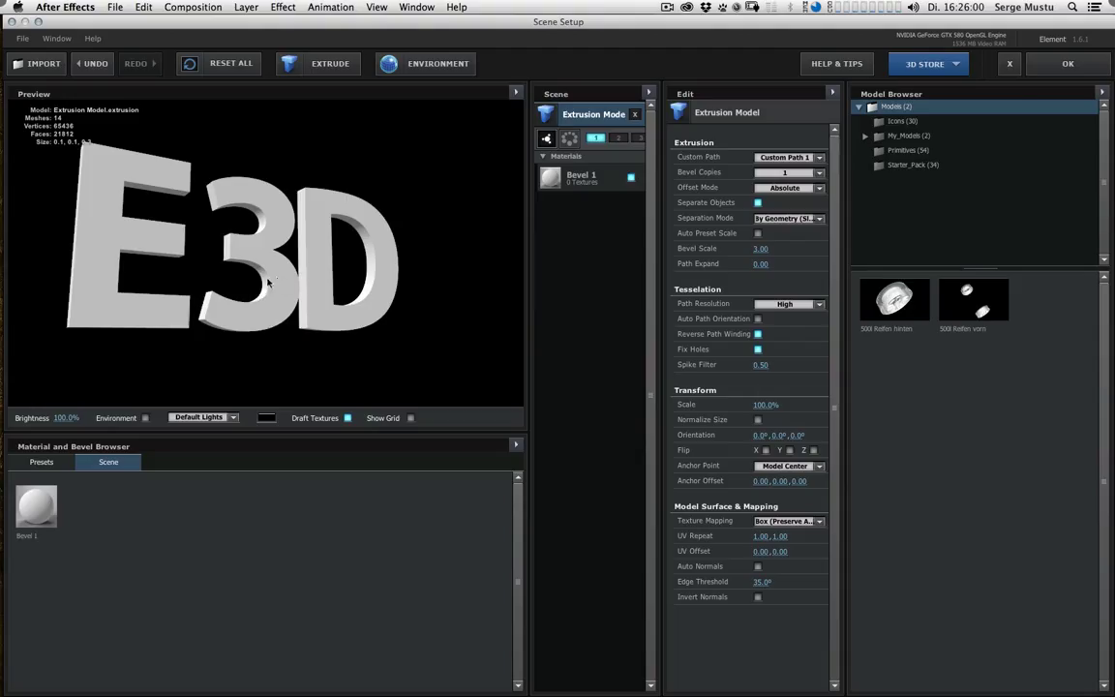
click(1065, 66)
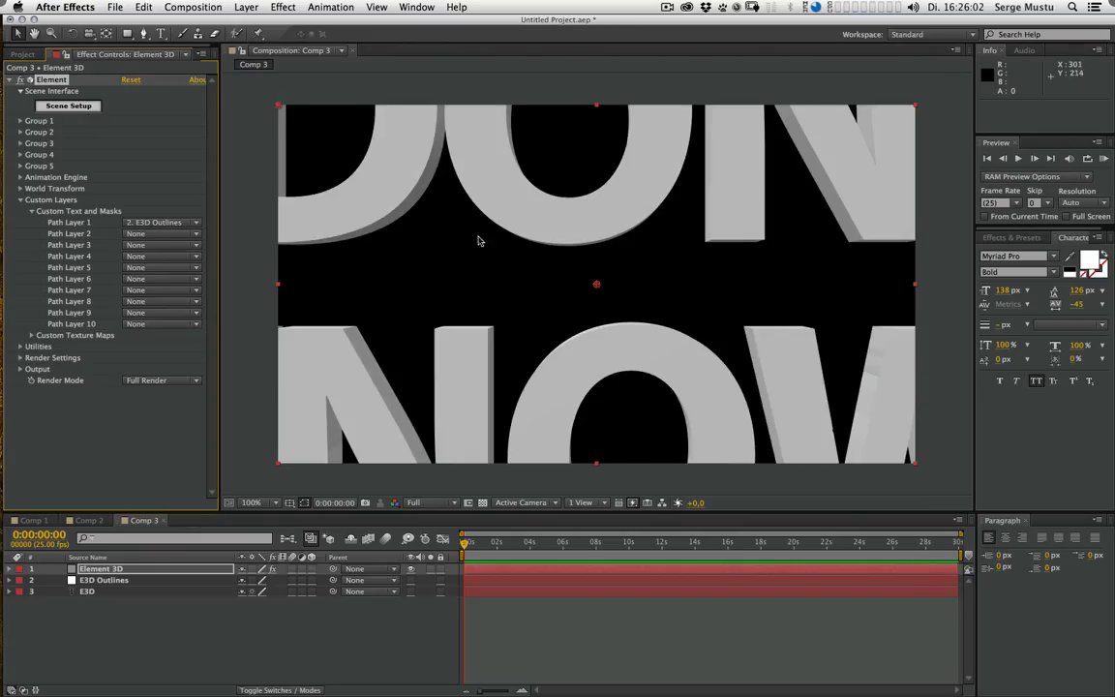
- Add a new camera layer, Camera 1, to Comp 3 with default settings
click(246, 7)
mouse_move(291, 26)
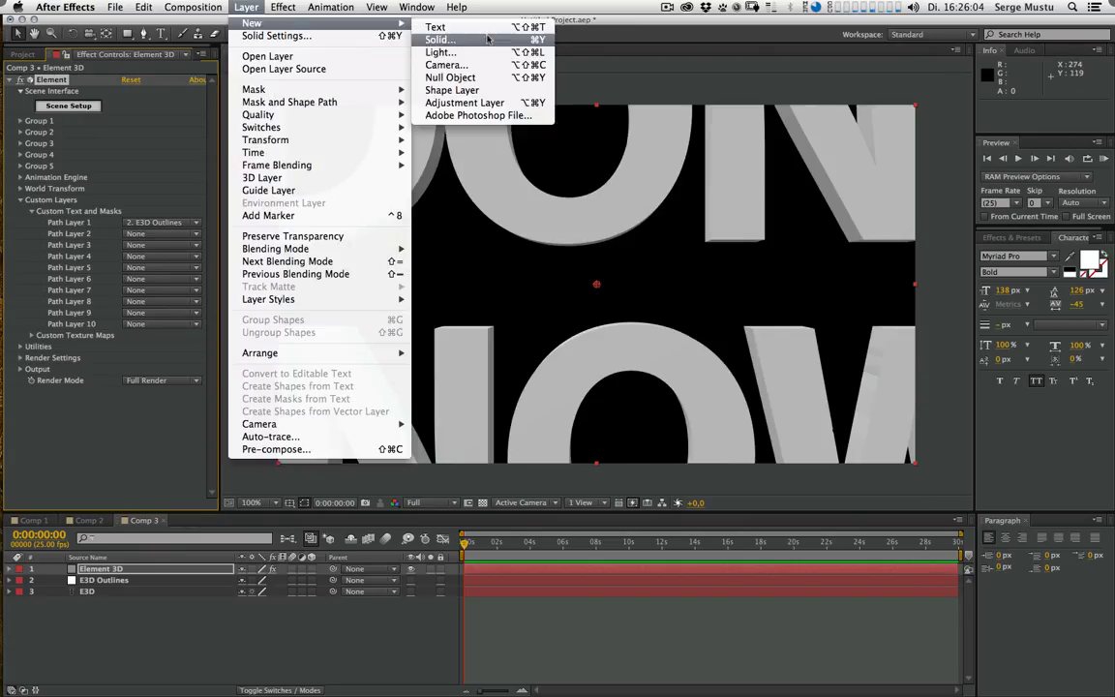
click(464, 76)
key(Return)
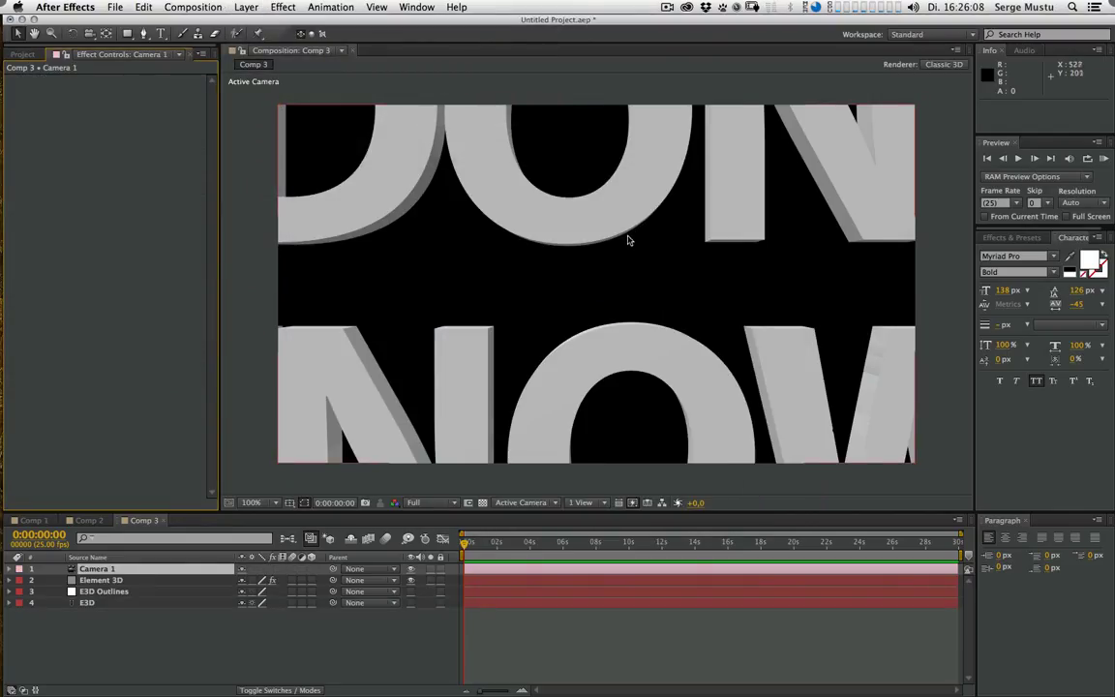
- Dolly Camera 1 back to frame the whole E3D text and select the Element 3D layer
key(c)
drag(647, 293, 619, 464)
drag(639, 407, 581, 291)
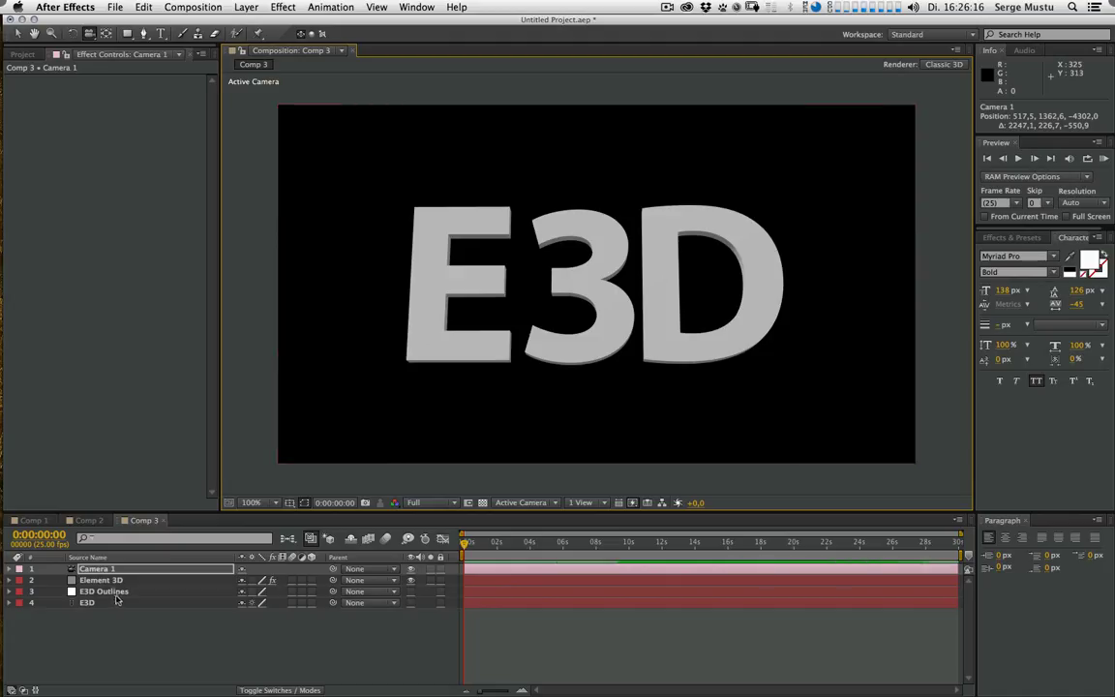
click(105, 580)
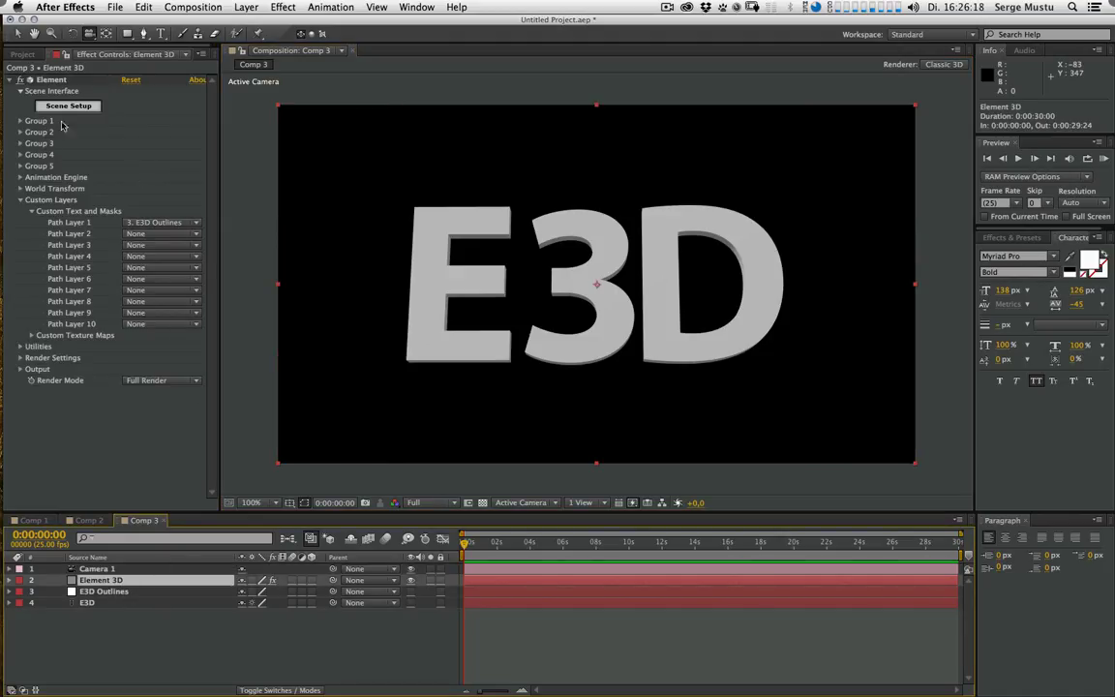
- Expand Group 1 > Particle Look > Multi-Object, widen the panel, and tick Enable Multi-Object
click(20, 121)
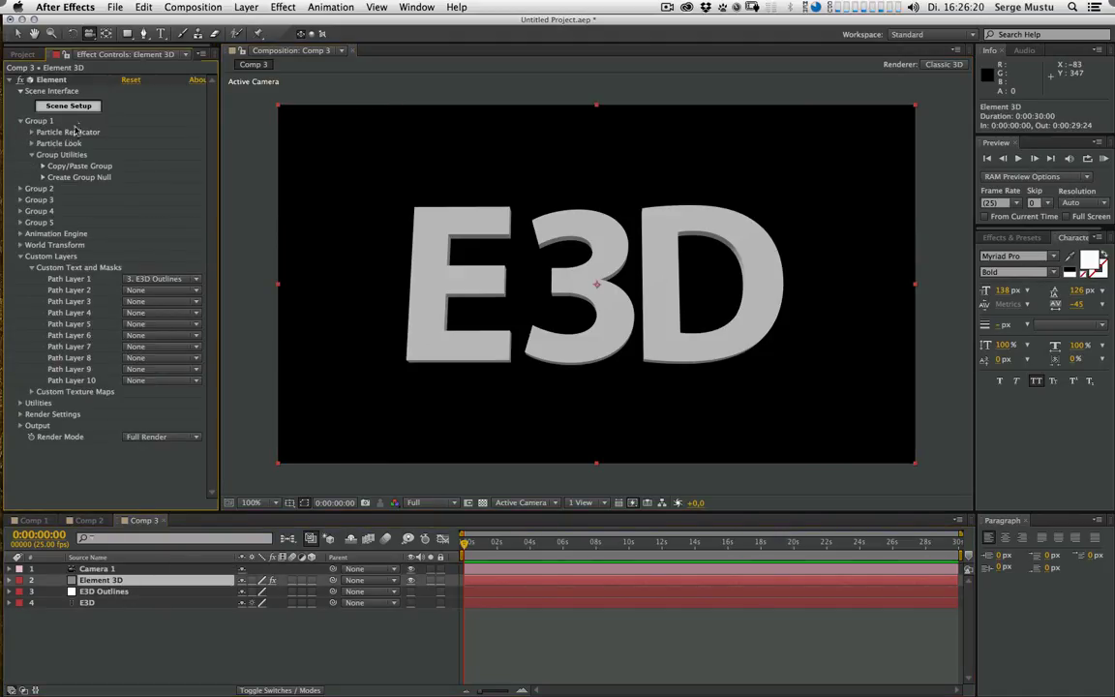
click(32, 144)
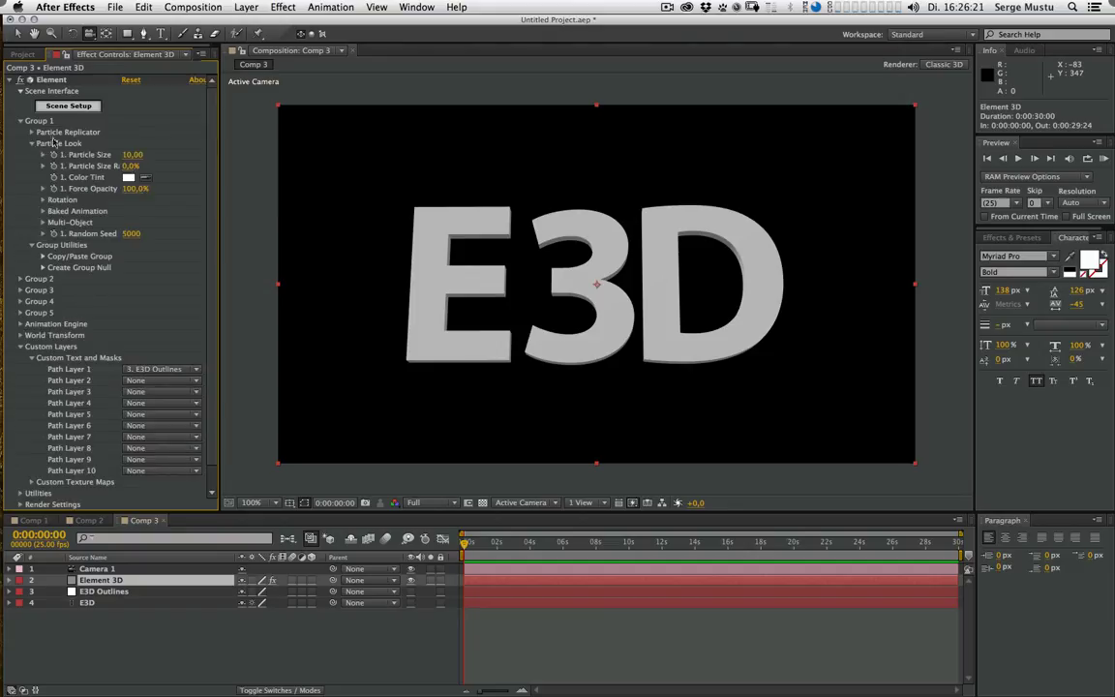
click(43, 222)
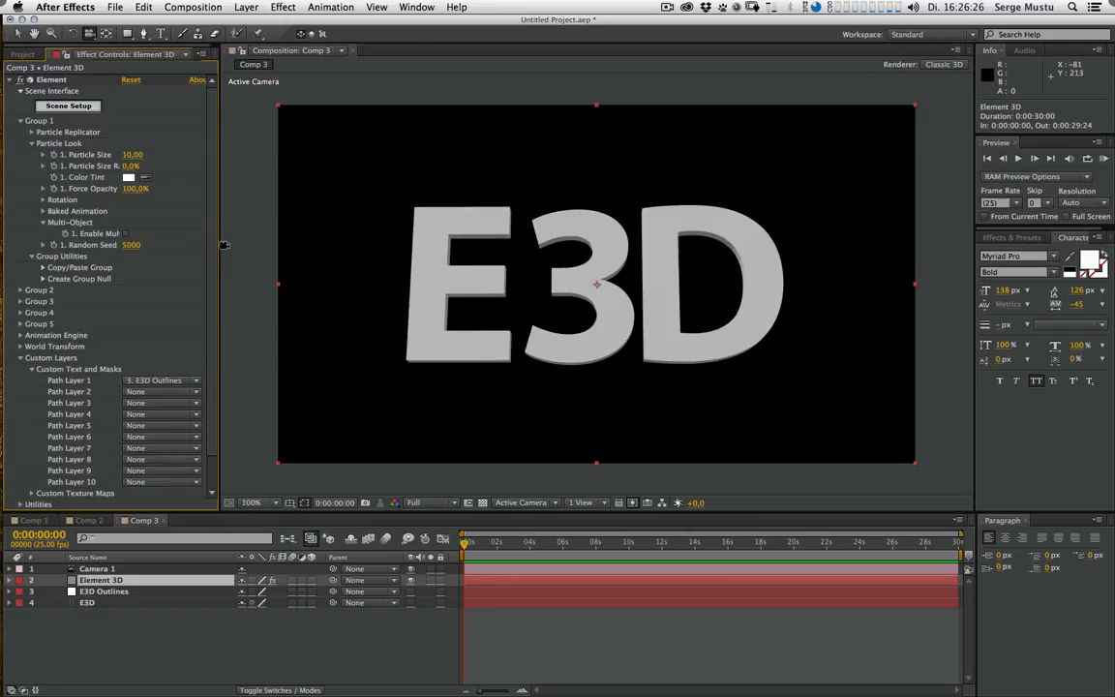
drag(219, 246, 313, 241)
click(175, 230)
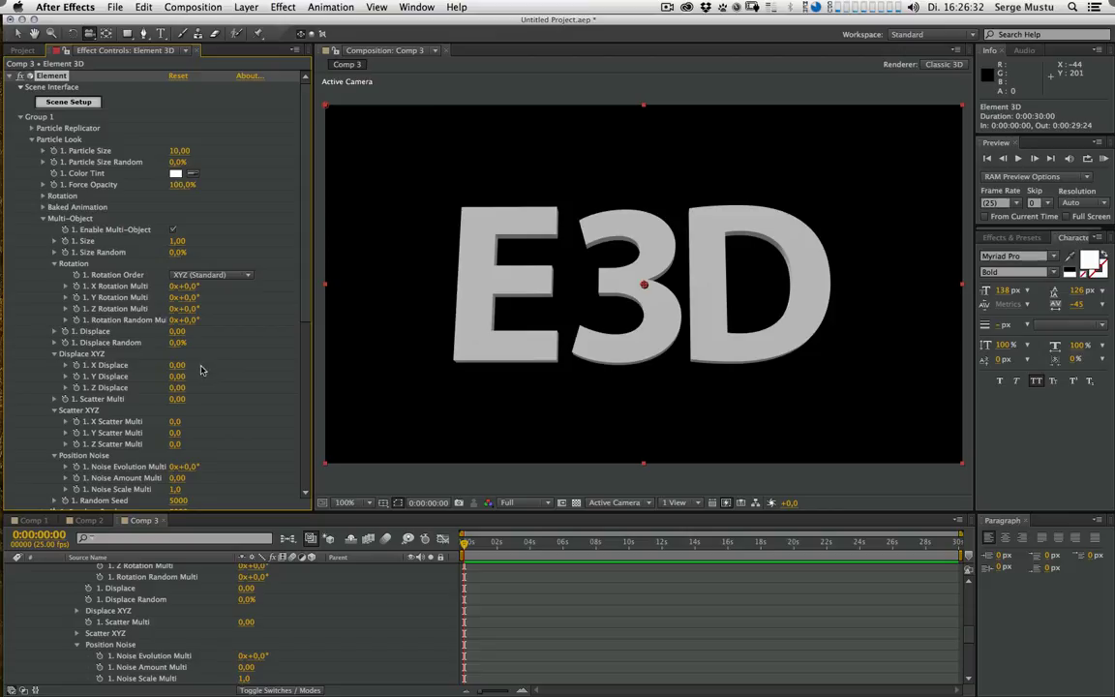
- Set Displace 0.34 and Displace Random 85%, undo trial tweaks, and set Rotation Random Multi to 60°
drag(176, 345, 259, 344)
key(super+z)
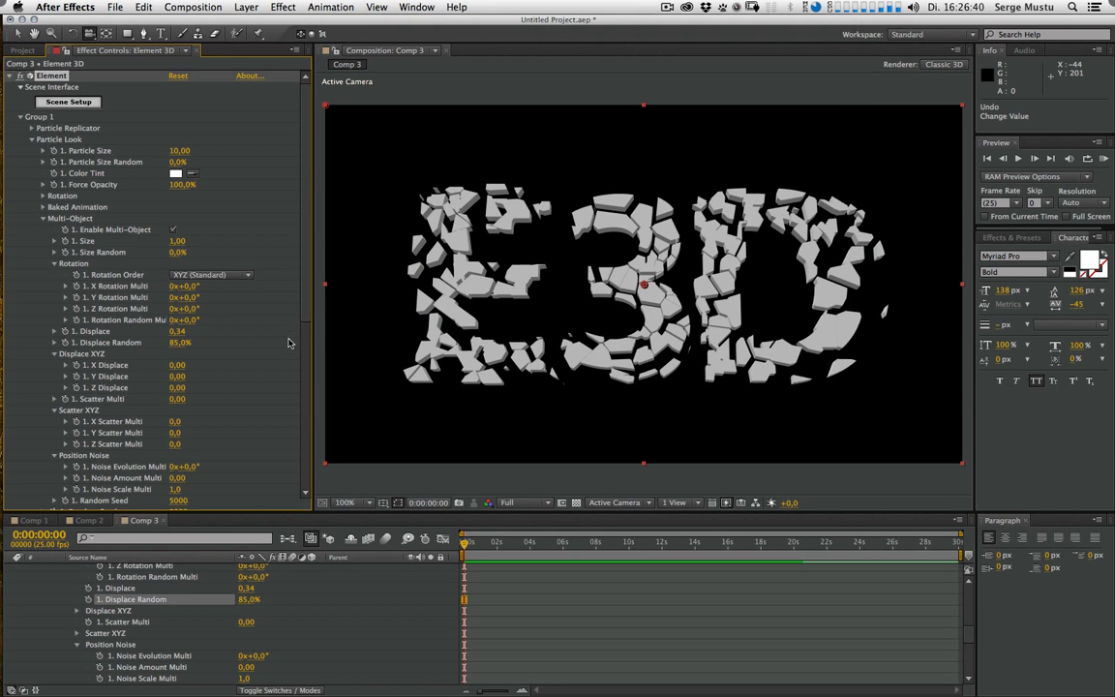
drag(177, 378, 191, 378)
key(super+z)
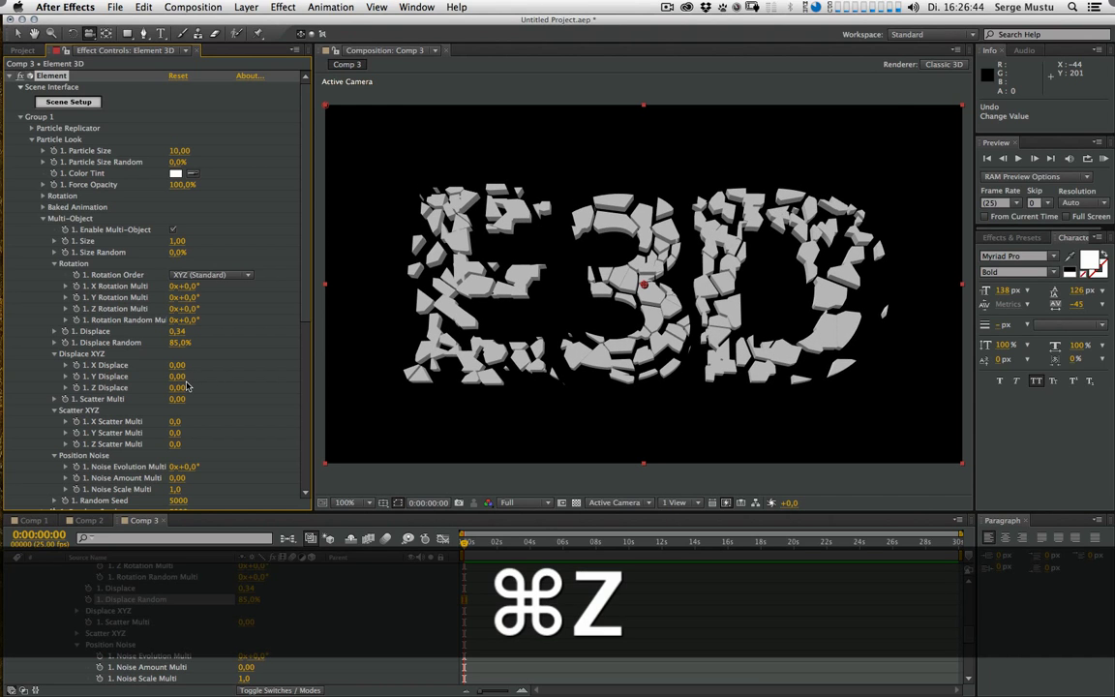
scroll(212, 286, down, 1)
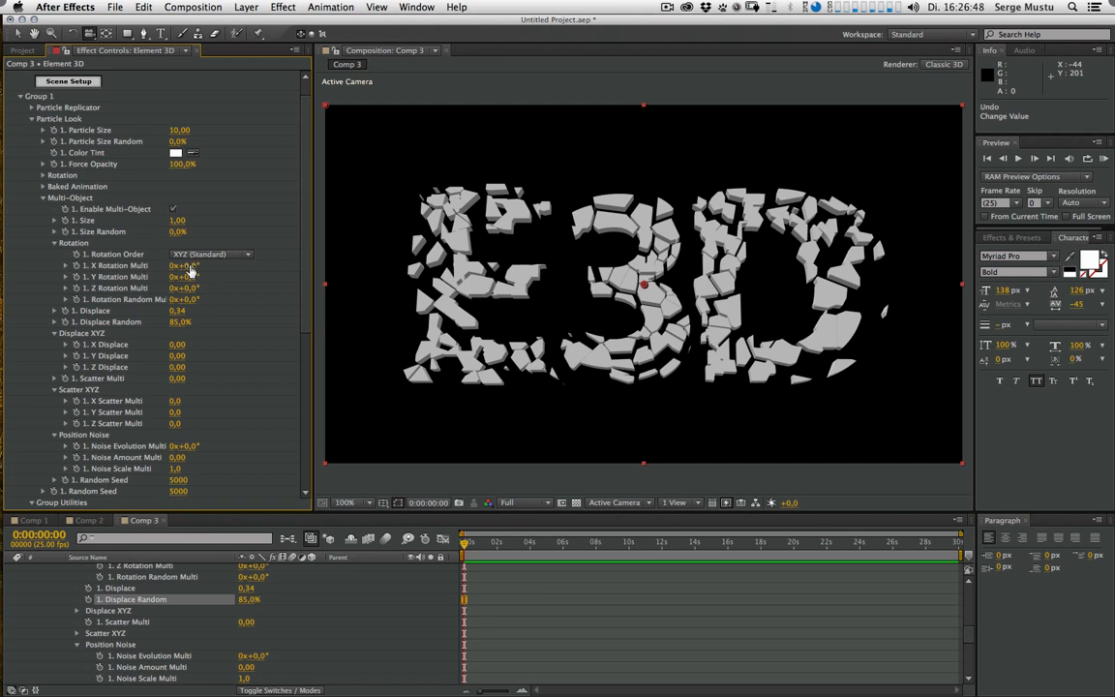
drag(193, 273, 242, 269)
key(super+z)
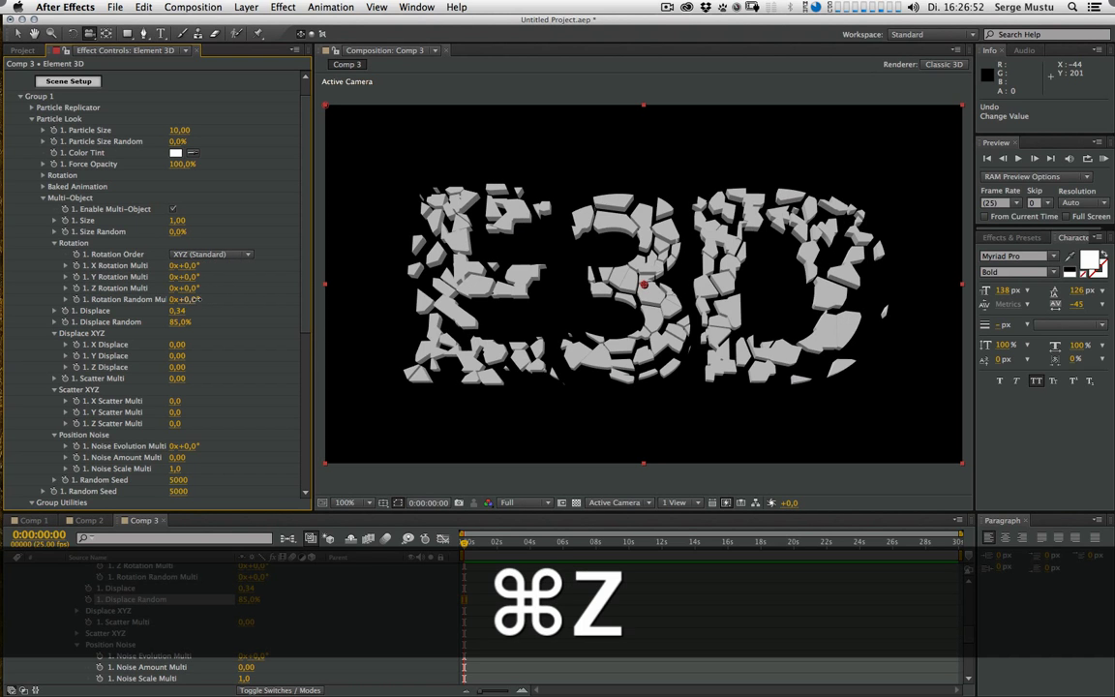
drag(194, 300, 278, 297)
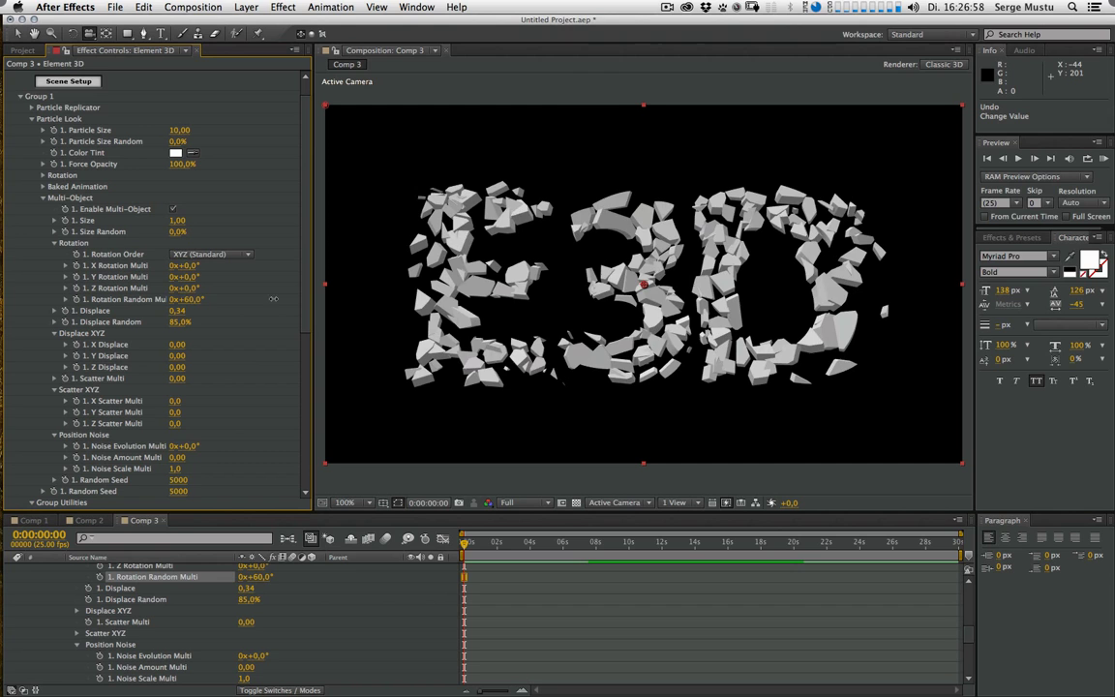
- Change Rotation Random Multi from 60° to 19° and orbit Camera 1 around the scattered fragments
drag(638, 280, 714, 276)
drag(655, 317, 648, 194)
drag(563, 128, 688, 307)
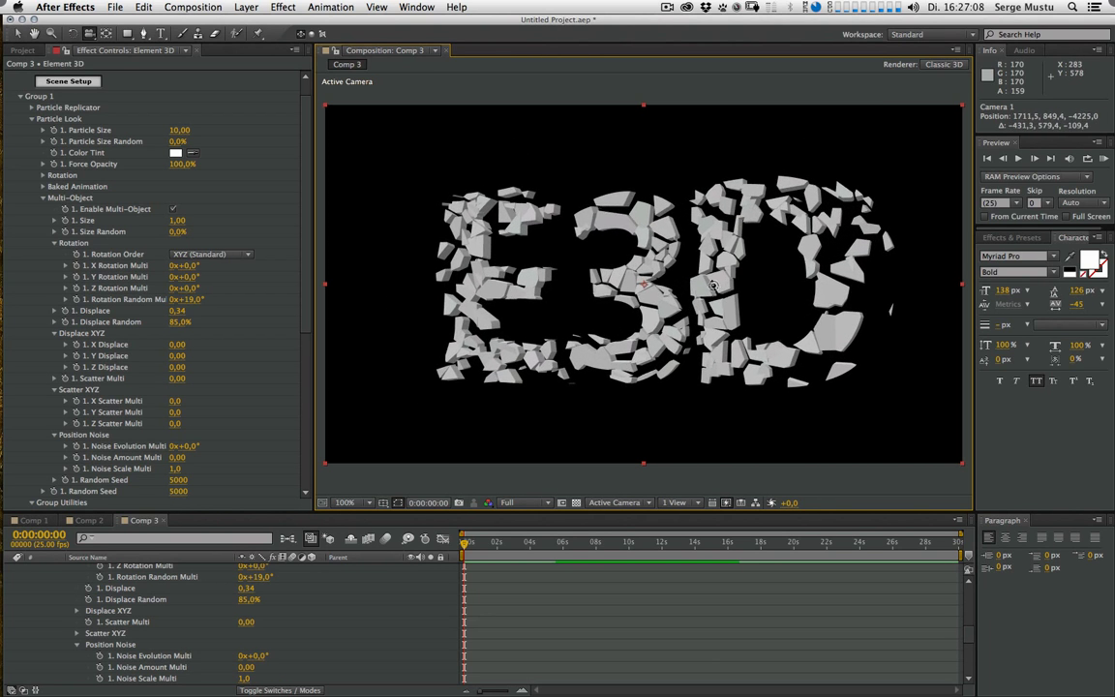
drag(803, 249, 724, 257)
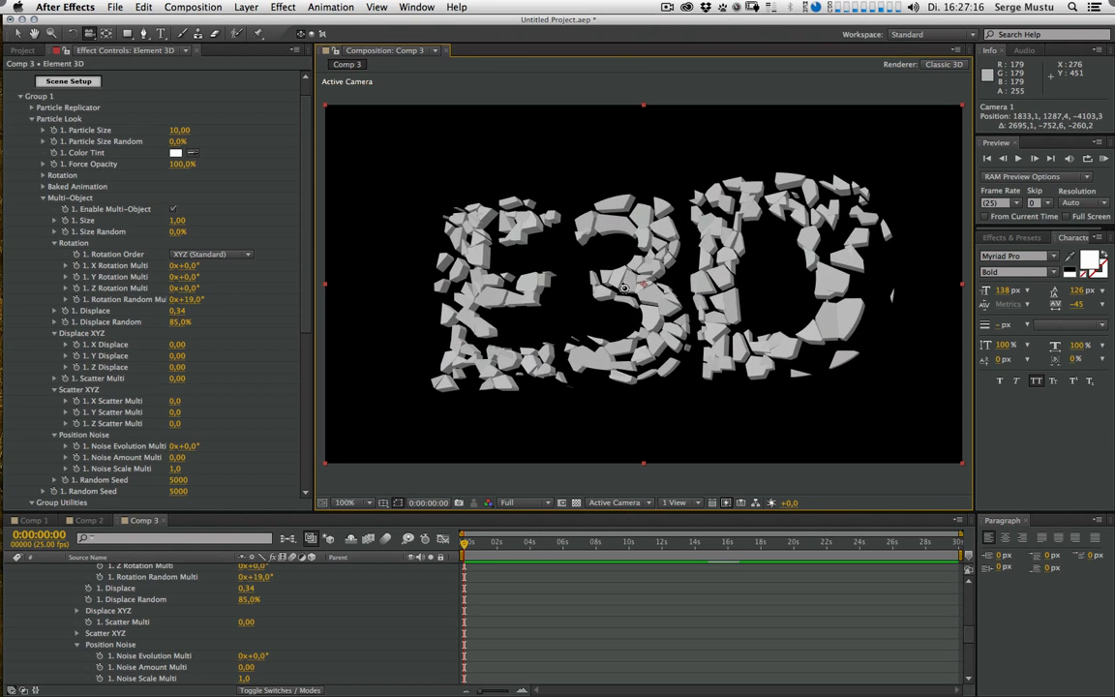
drag(653, 292, 570, 292)
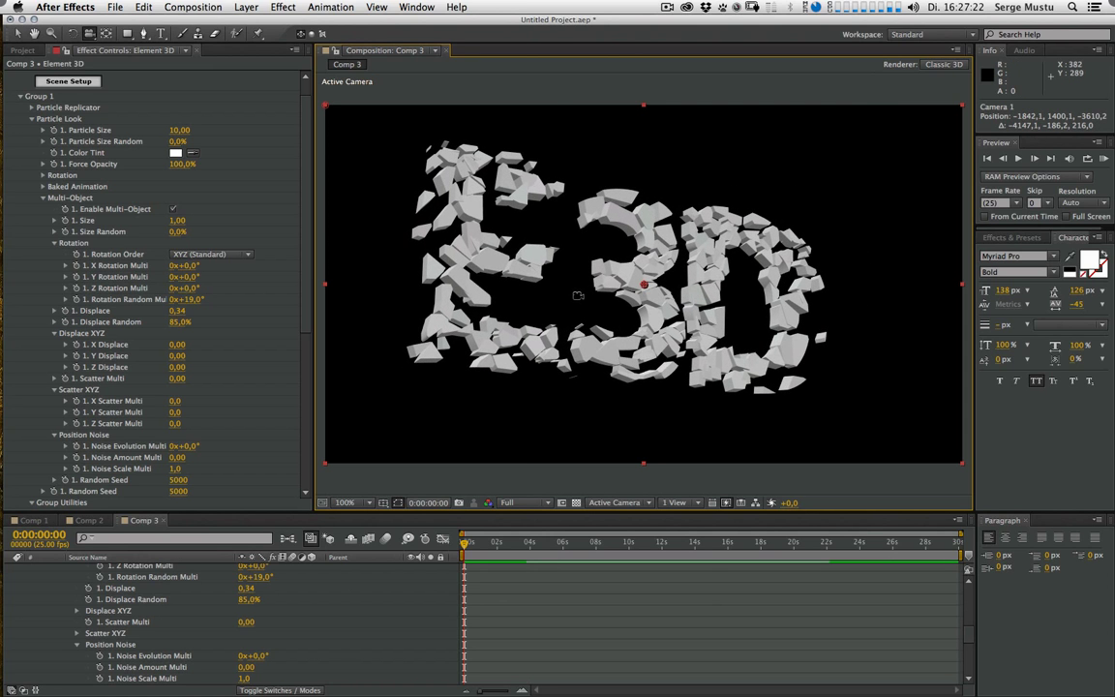
drag(695, 299, 571, 290)
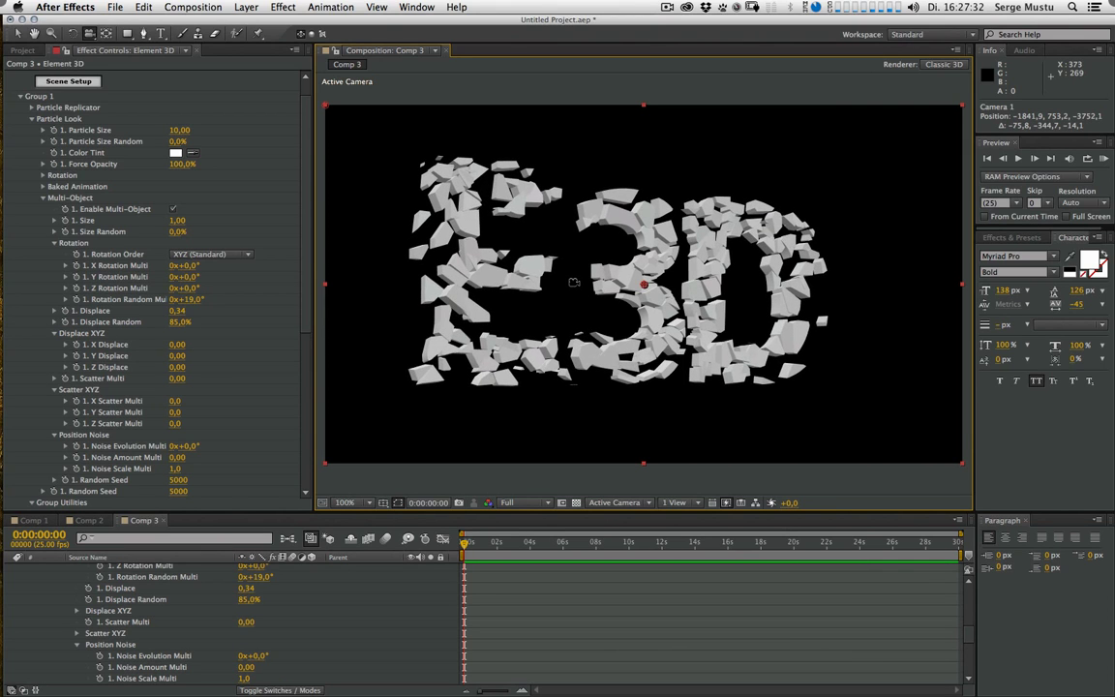